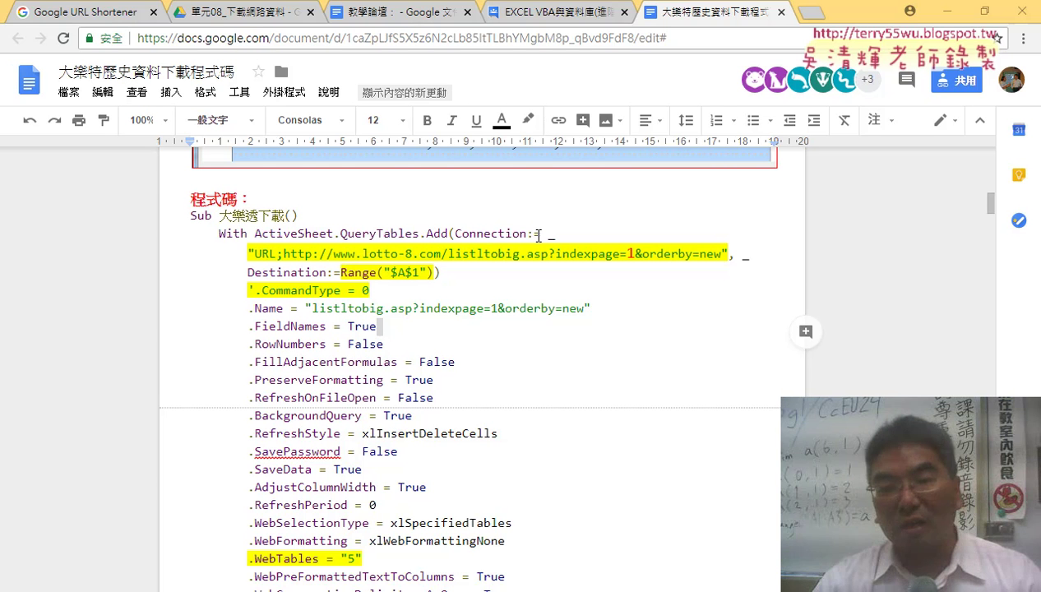
Step: Highlight the lotto-8 URL in the notes, then show the 網址 link's details at the top of the doc
{"action": "left_click_drag", "start_coordinate": [253, 255], "coordinate": [727, 255]}
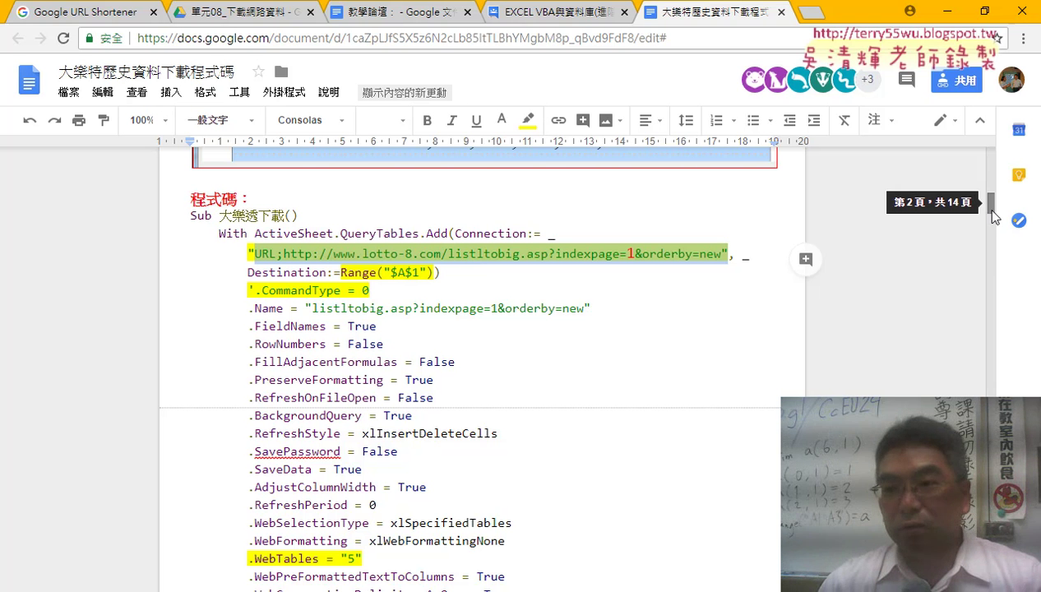
{"action": "left_click_drag", "start_coordinate": [991, 206], "coordinate": [991, 148]}
{"action": "left_click", "coordinate": [576, 208]}
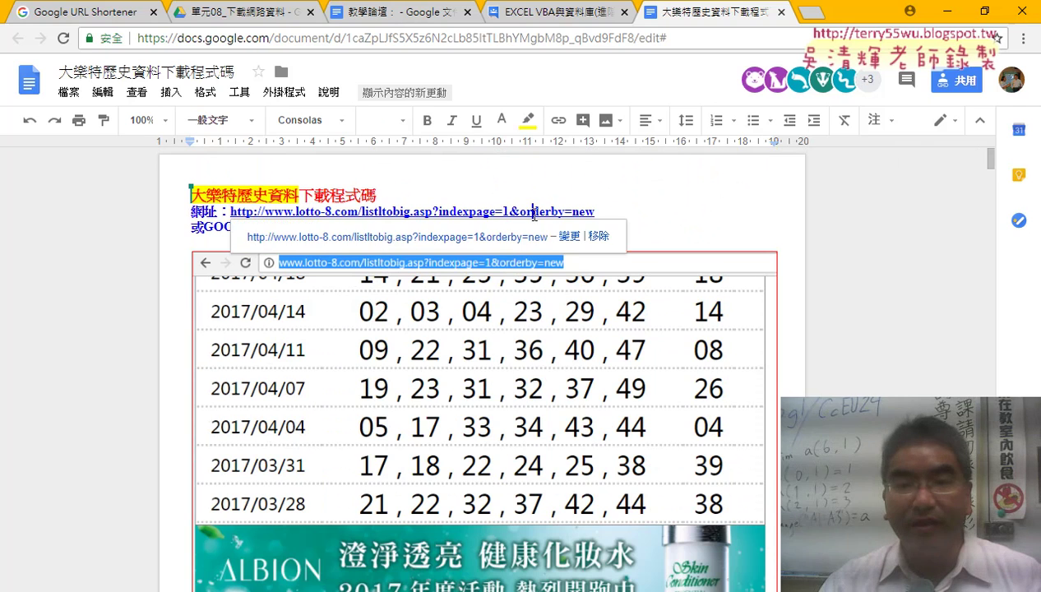
Step: Open the lotto-8 history site and load page 1 of the 六合彩 draw results
{"action": "left_click", "coordinate": [395, 235]}
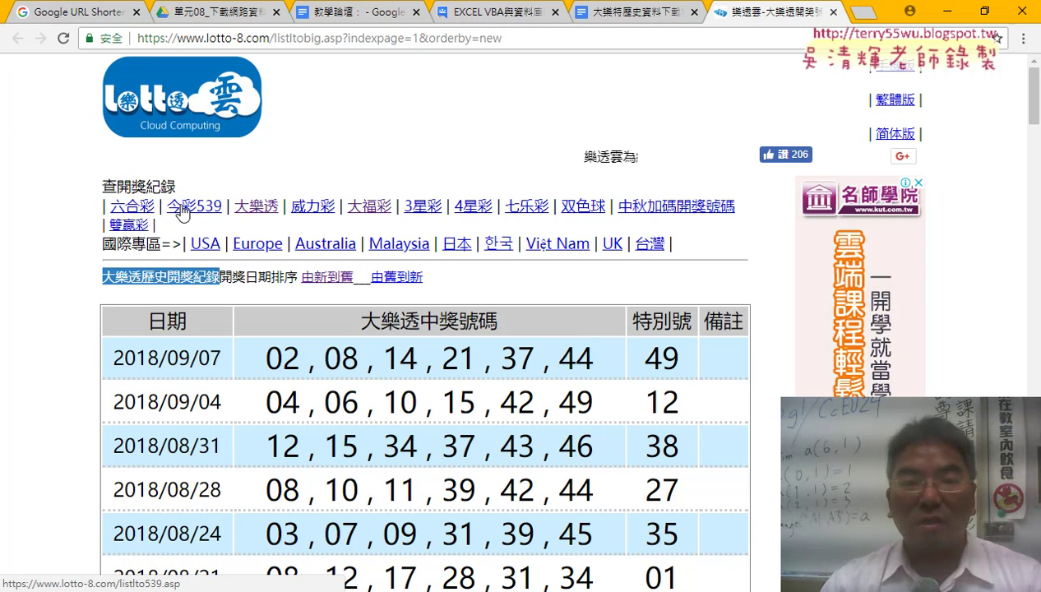
{"action": "left_click", "coordinate": [131, 216]}
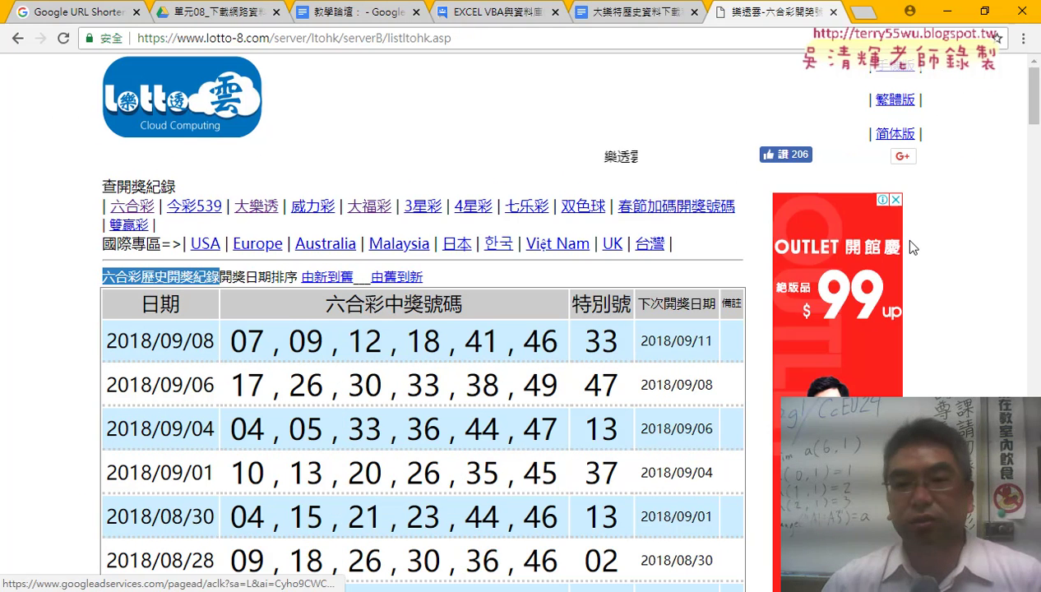
{"action": "left_click", "coordinate": [1034, 210]}
{"action": "left_click_drag", "start_coordinate": [1034, 211], "coordinate": [1034, 575]}
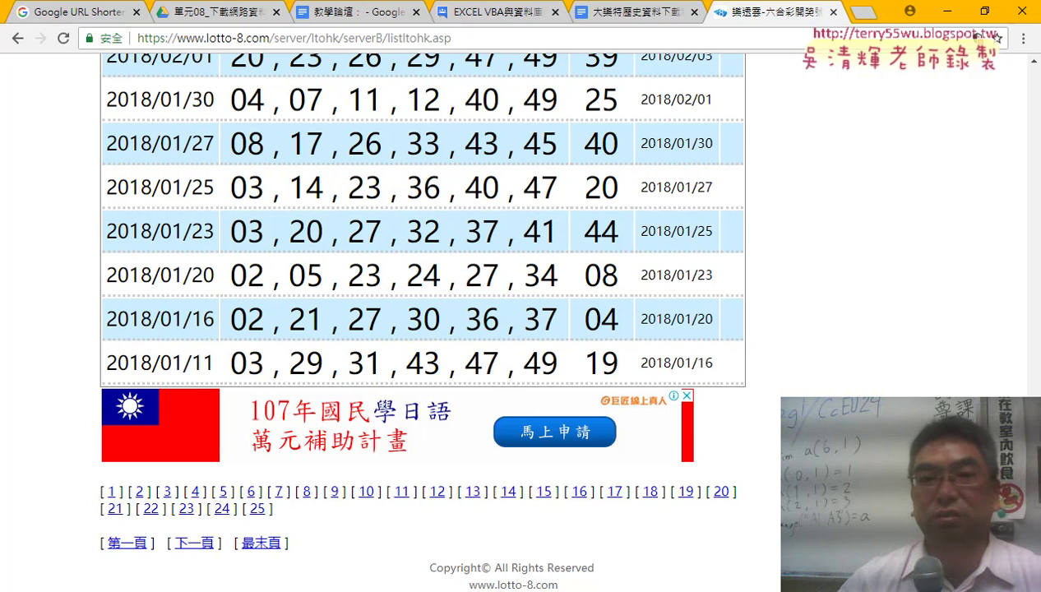
{"action": "left_click", "coordinate": [111, 493]}
Step: Dismiss the advert and select the full indexpage=1&orderby=new page address
{"action": "left_click", "coordinate": [725, 41]}
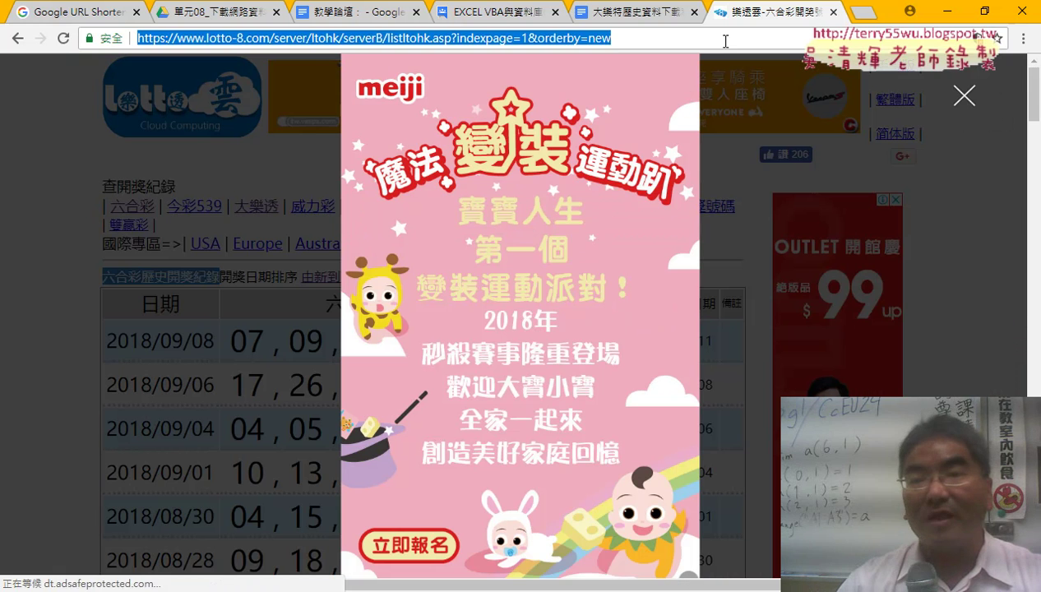
{"action": "left_click", "coordinate": [964, 95]}
{"action": "left_click_drag", "start_coordinate": [611, 38], "coordinate": [134, 40]}
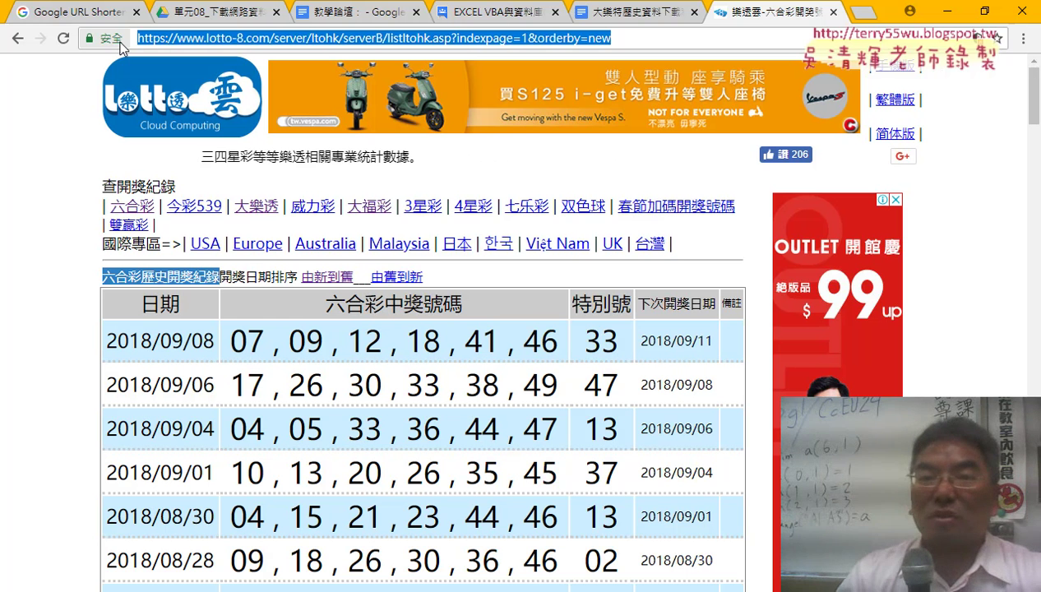
Step: Search Google for YAHOO in a new tab and open the Yahoo奇摩股市 result
{"action": "left_click", "coordinate": [863, 15]}
{"action": "type", "text": "Y"}
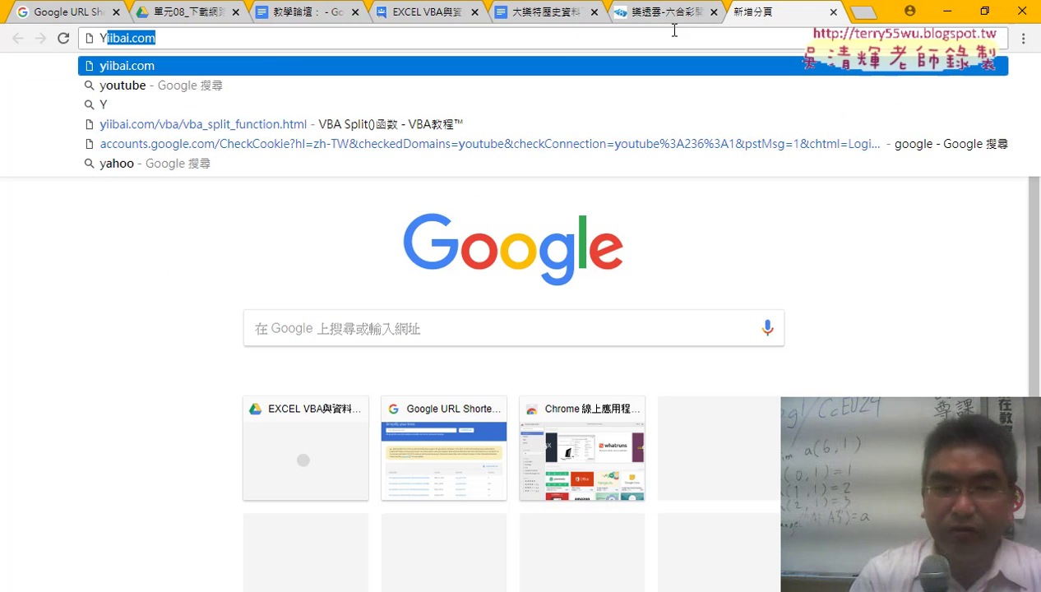
{"action": "type", "text": "A"}
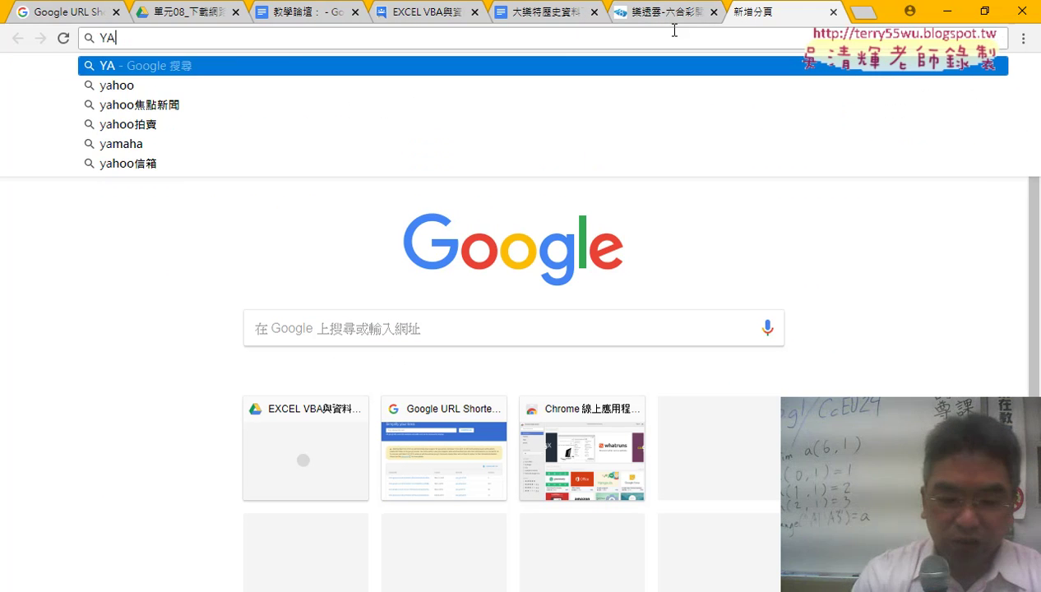
{"action": "type", "text": "HOO"}
{"action": "key", "text": "Return"}
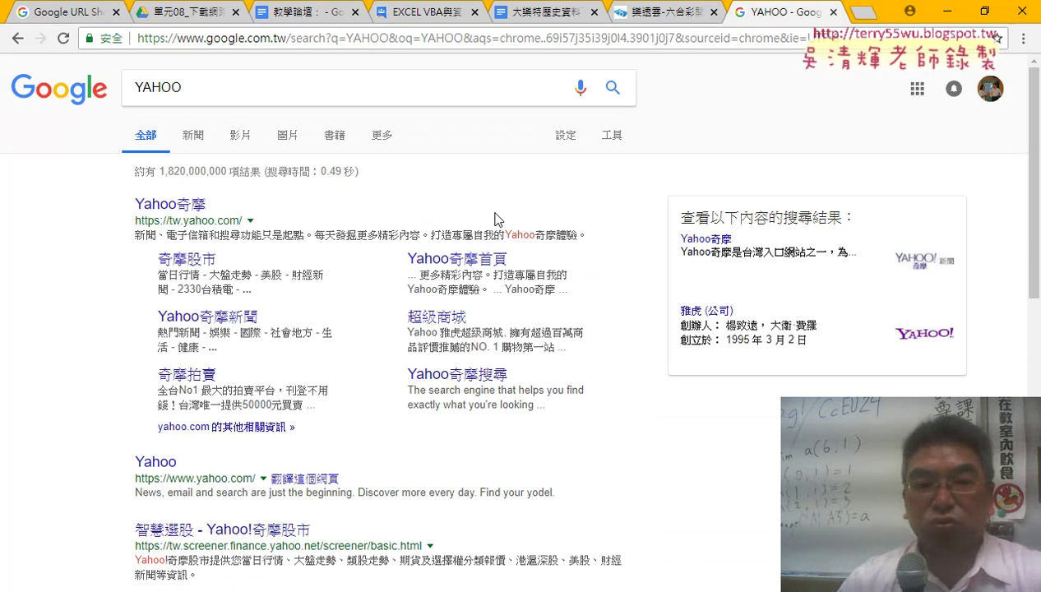
{"action": "left_click", "coordinate": [198, 262]}
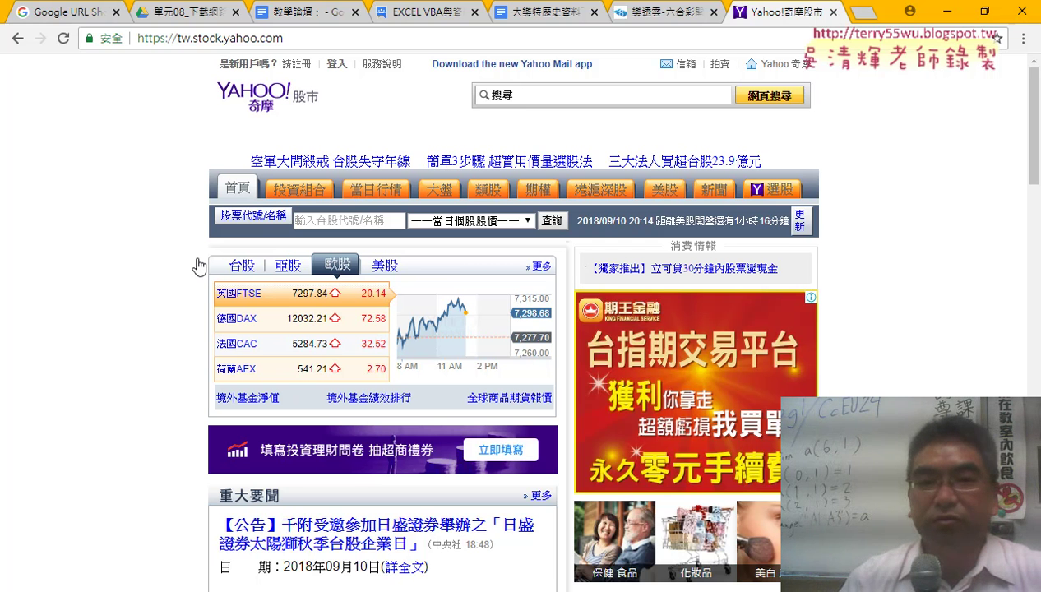
Step: Open the 當日行情 daily quotes and pick the 水泥 cement category
{"action": "left_click", "coordinate": [374, 195]}
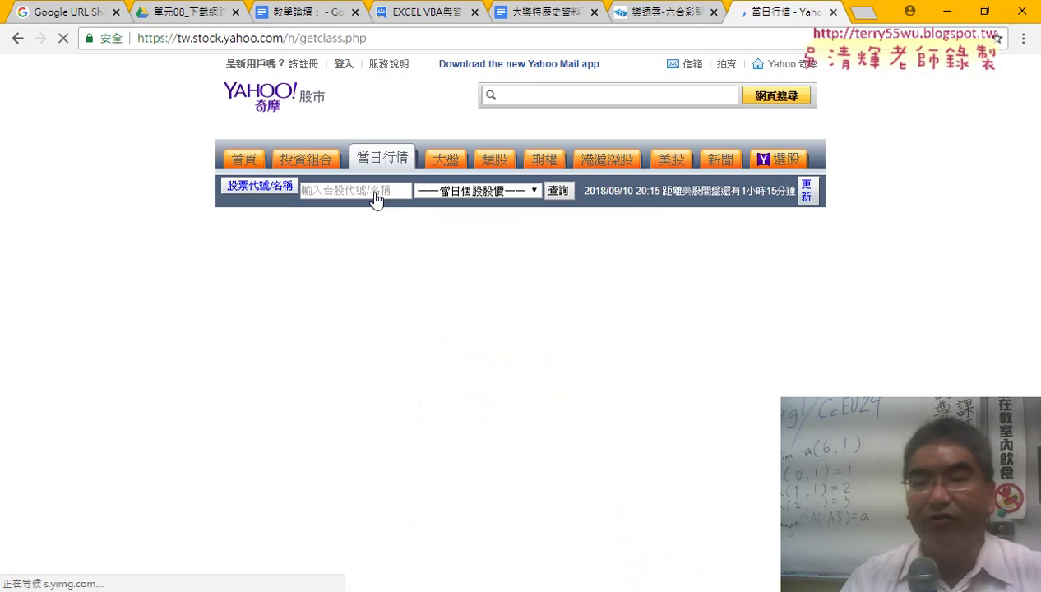
{"action": "scroll", "coordinate": [137, 372], "scroll_direction": "down", "scroll_amount": 1}
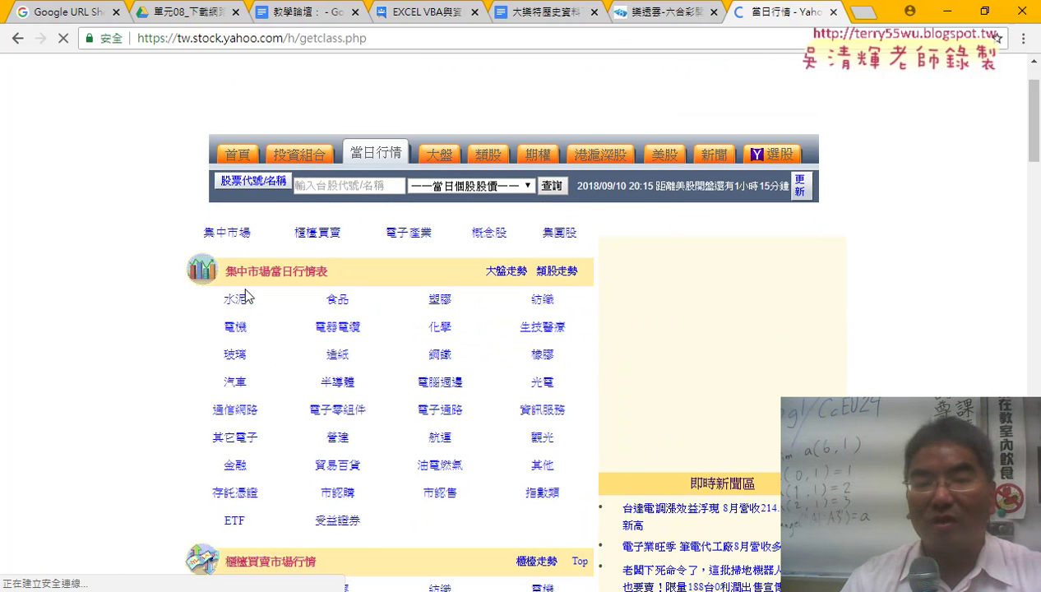
{"action": "left_click_drag", "start_coordinate": [246, 295], "coordinate": [390, 541]}
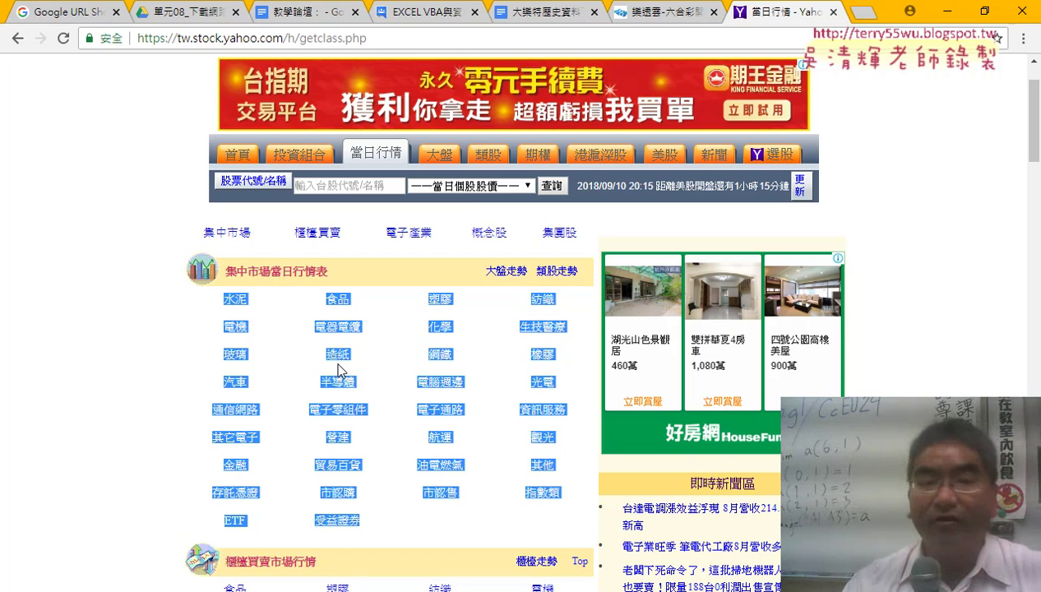
{"action": "left_click", "coordinate": [236, 301]}
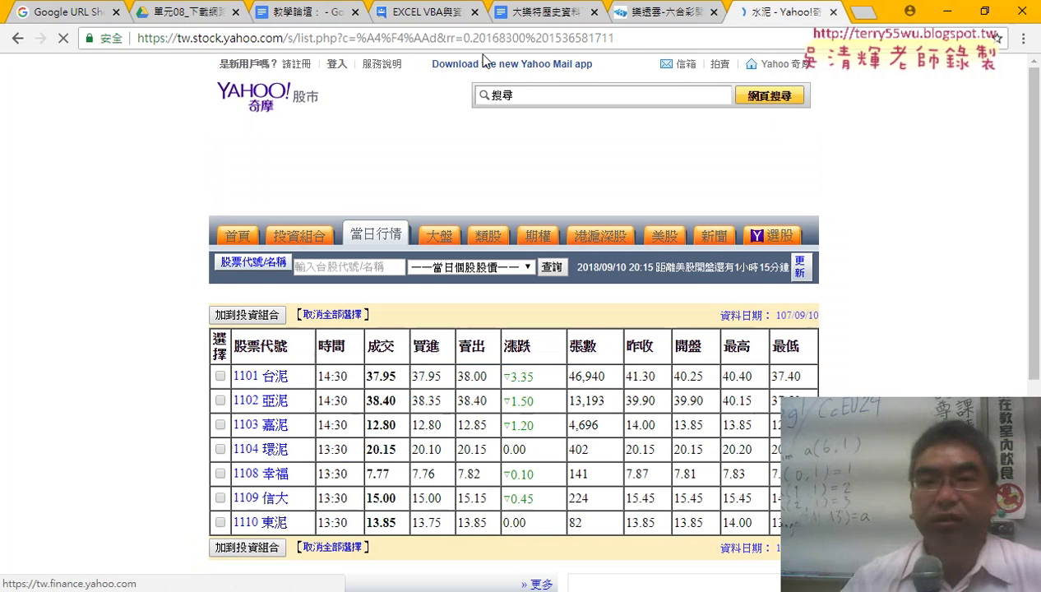
Step: Copy the cement quote list's page address from the address bar
{"action": "left_click", "coordinate": [488, 43]}
{"action": "right_click", "coordinate": [488, 47]}
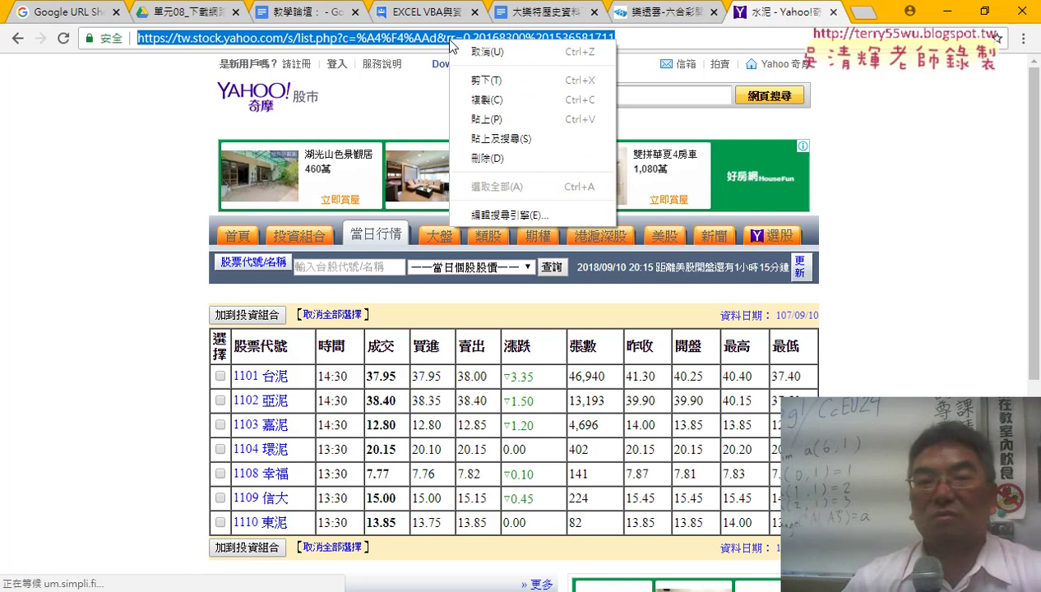
{"action": "left_click", "coordinate": [490, 100]}
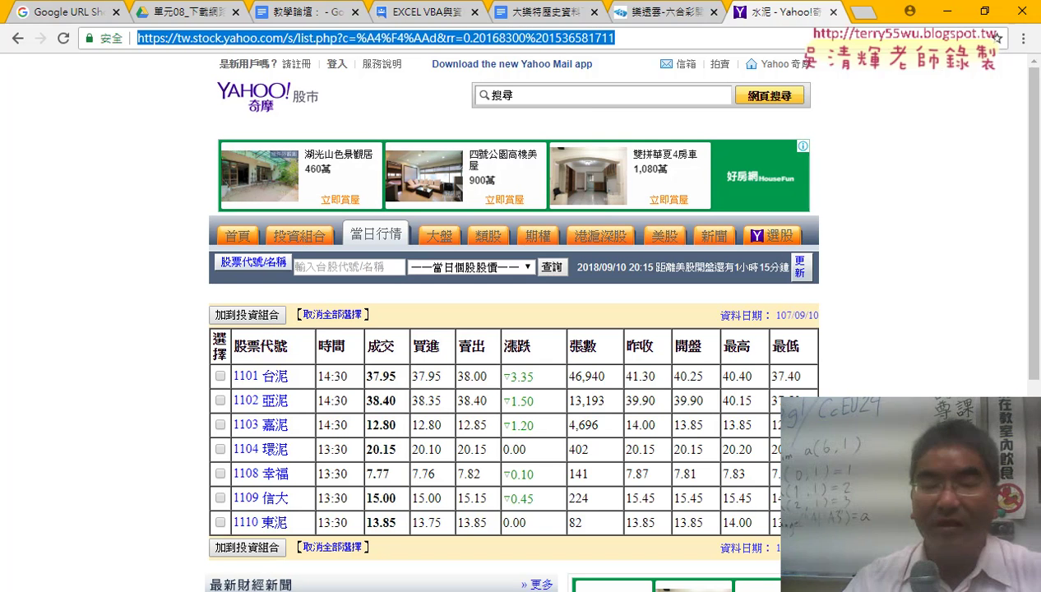
Step: Select and copy the whole 批次大樂透下載1 procedure in the VBA editor
{"action": "left_click", "coordinate": [446, 531]}
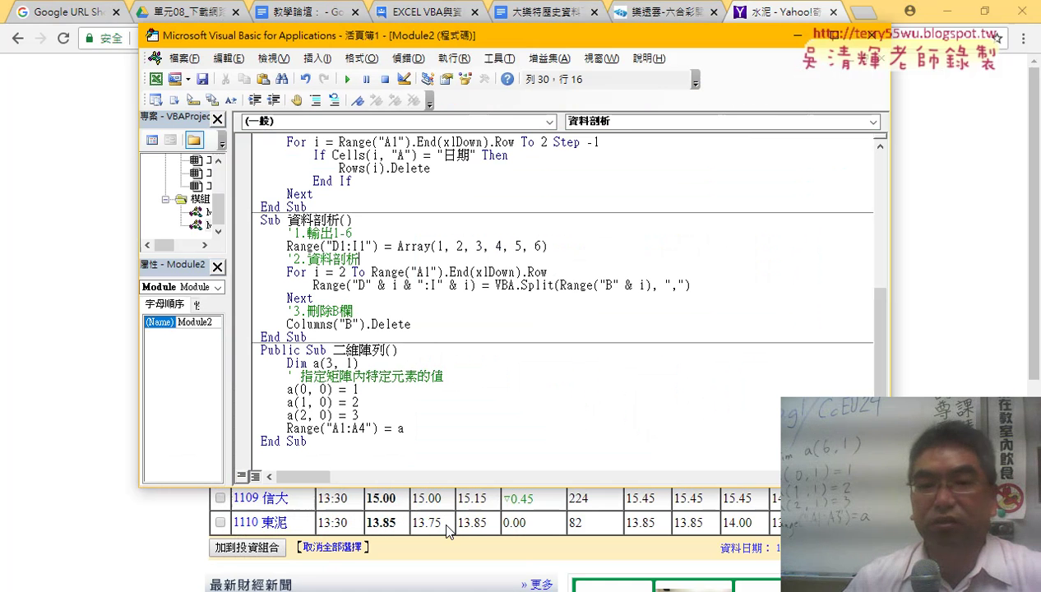
{"action": "scroll", "coordinate": [485, 431], "scroll_direction": "up", "scroll_amount": 4}
{"action": "scroll", "coordinate": [485, 430], "scroll_direction": "up", "scroll_amount": 2}
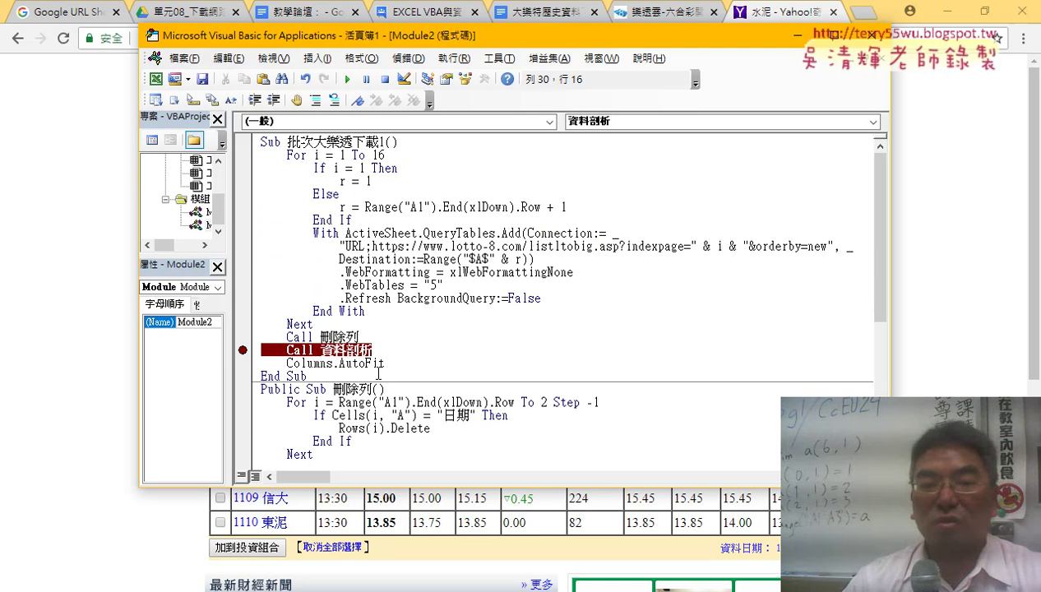
{"action": "left_click_drag", "start_coordinate": [321, 376], "coordinate": [239, 127]}
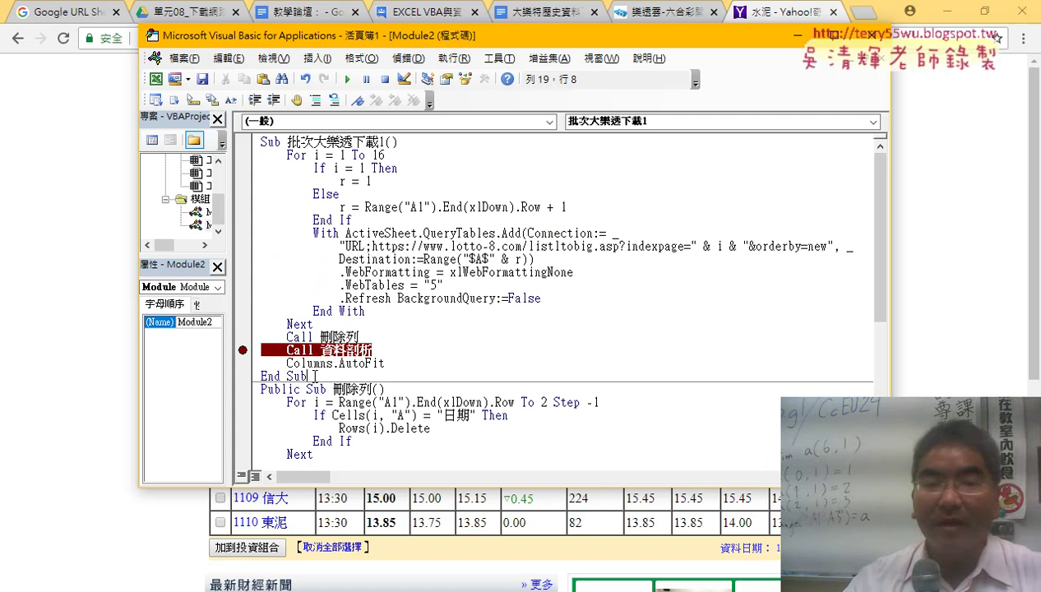
{"action": "right_click", "coordinate": [337, 189]}
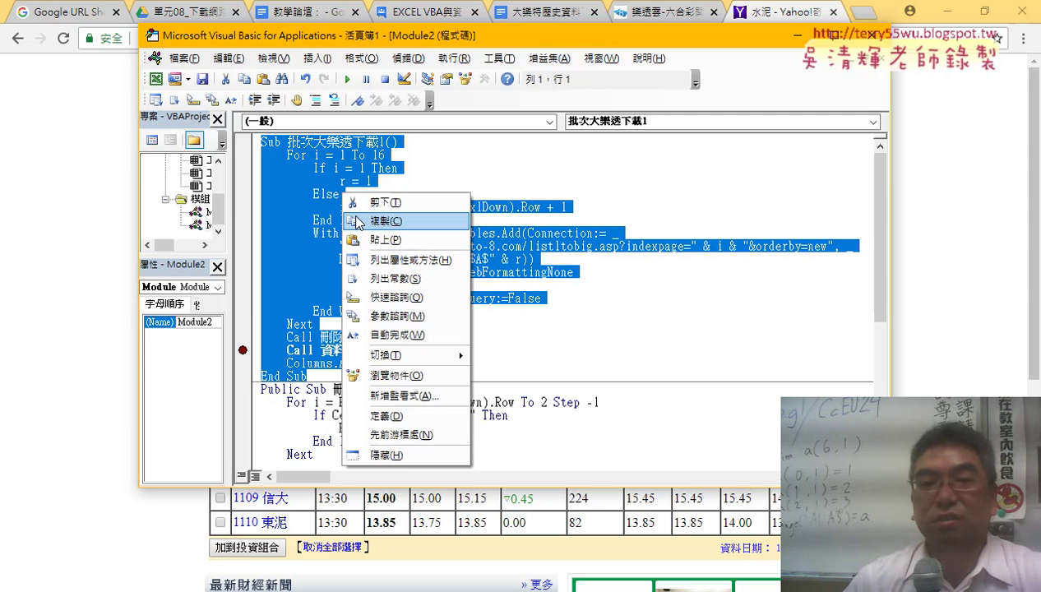
{"action": "left_click", "coordinate": [367, 223]}
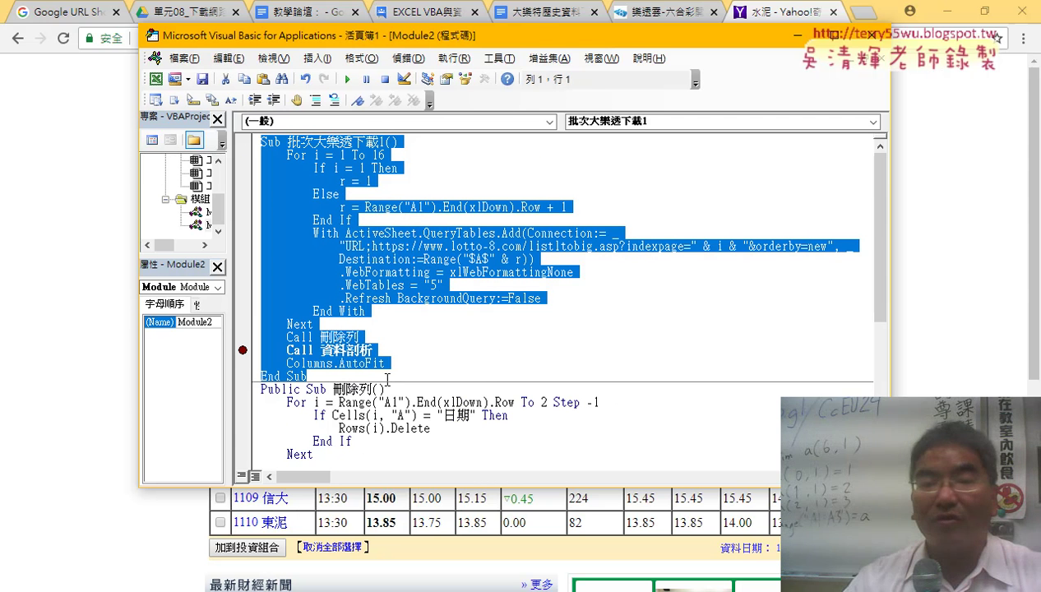
Step: Paste a duplicate of the procedure on a new blank line above the original
{"action": "left_click", "coordinate": [327, 325]}
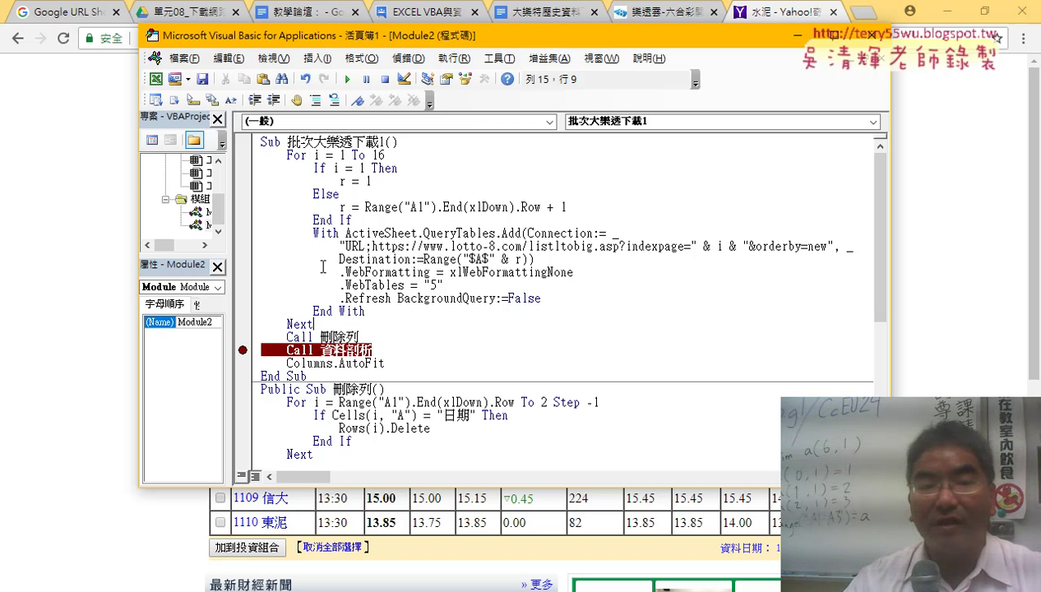
{"action": "key", "text": "ctrl+shift+Home"}
{"action": "right_click", "coordinate": [302, 177]}
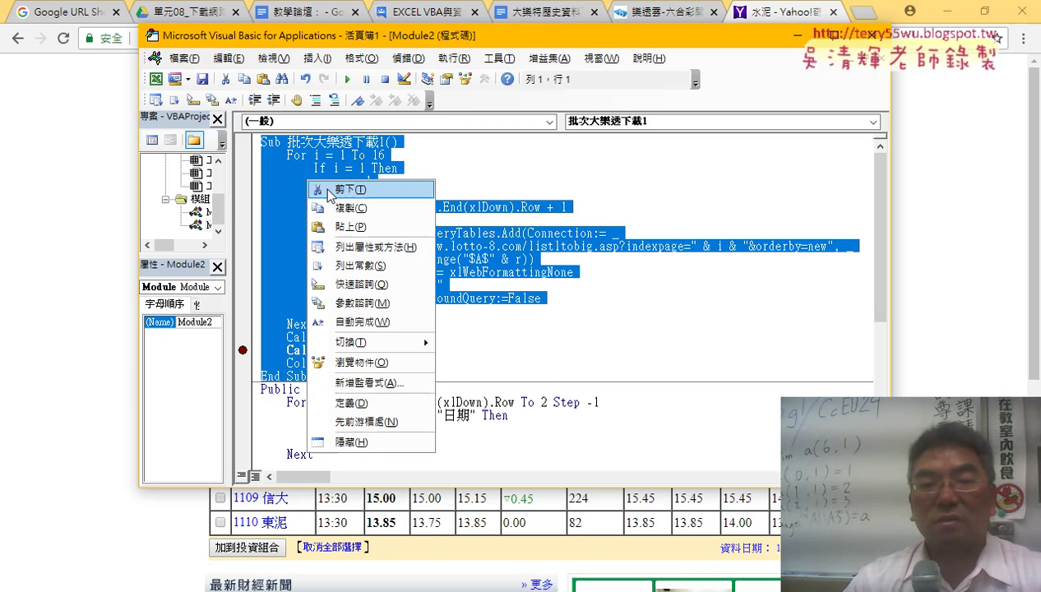
{"action": "left_click", "coordinate": [339, 207]}
{"action": "left_click", "coordinate": [265, 145]}
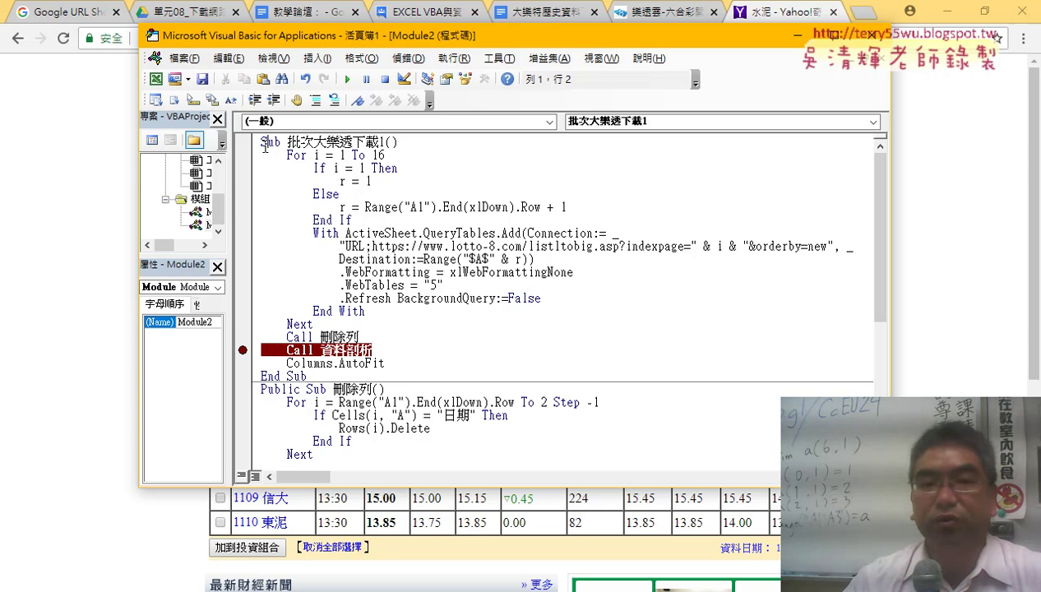
{"action": "key", "text": "Return"}
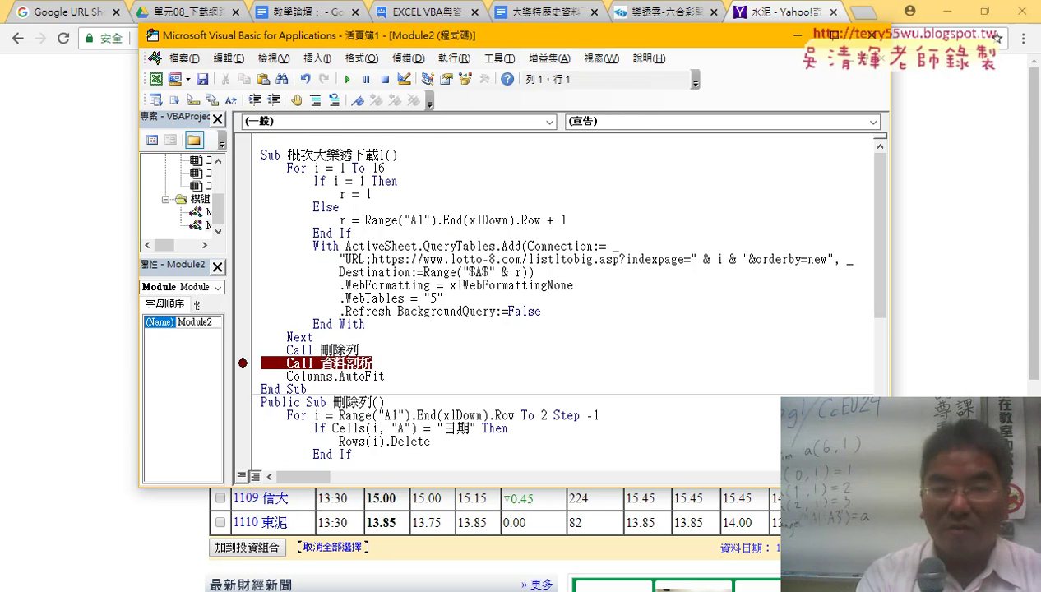
{"action": "key", "text": "ctrl+v"}
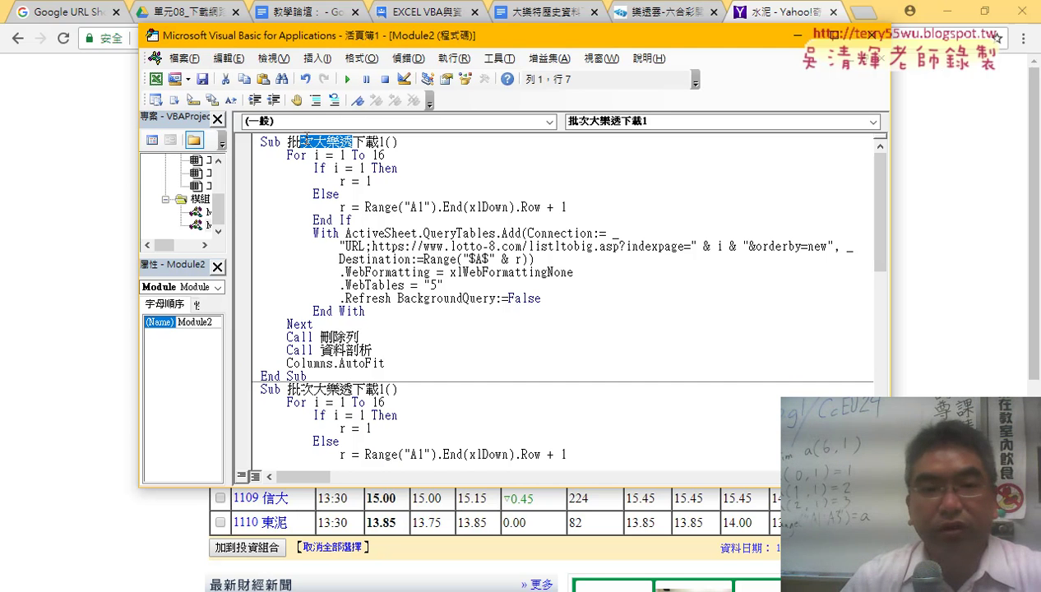
Step: Rename the copied procedure to YAHOO股市下載
{"action": "left_click_drag", "start_coordinate": [302, 141], "coordinate": [289, 143]}
{"action": "key", "text": "BackSpace"}
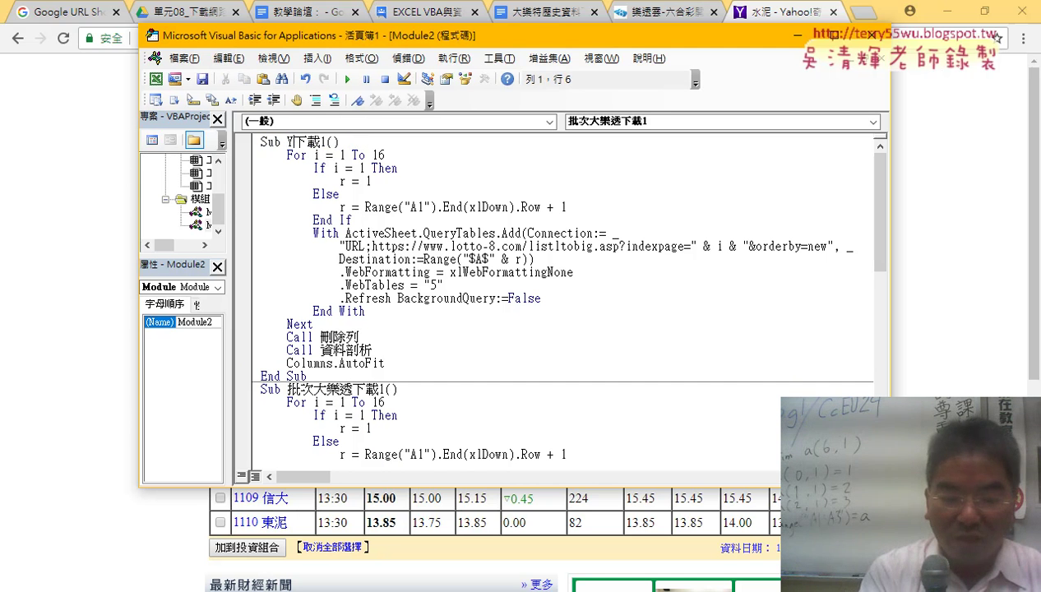
{"action": "type", "text": "YAHOO"}
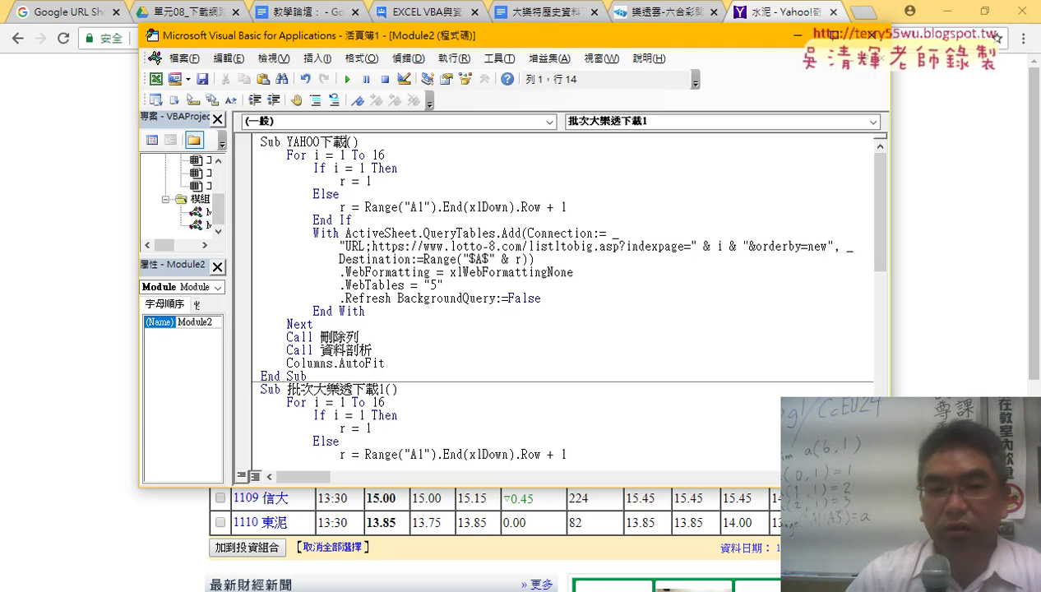
{"action": "left_click", "coordinate": [315, 142]}
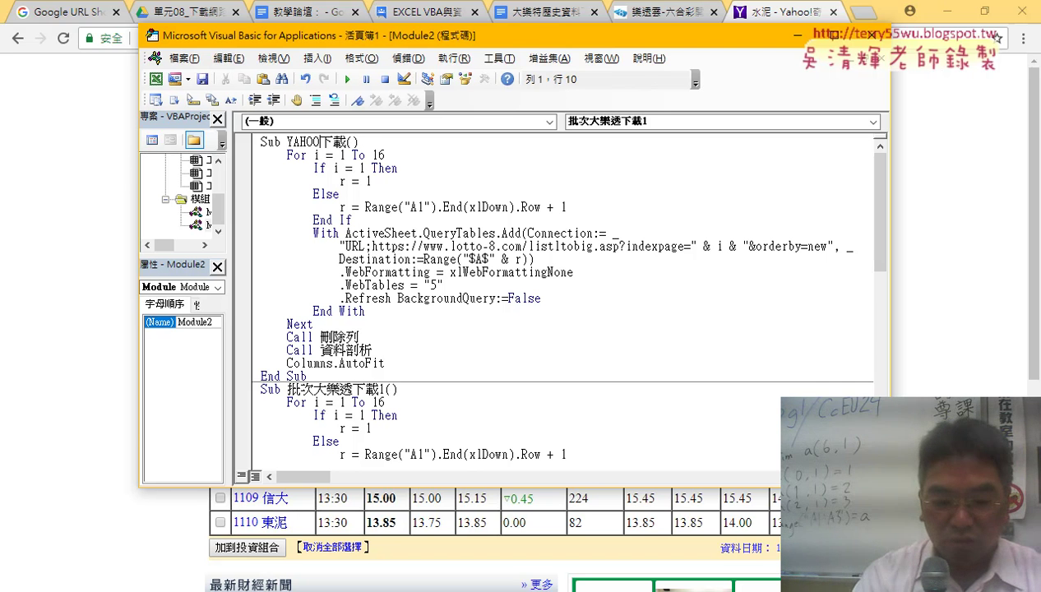
{"action": "type", "text": "股ㄕ"}
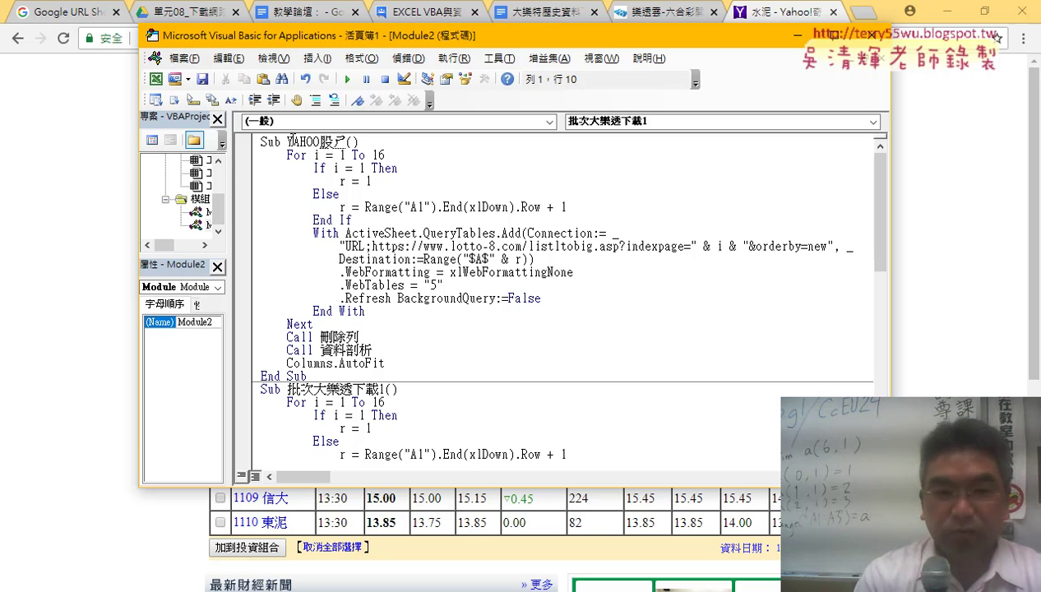
{"action": "key", "text": "Down"}
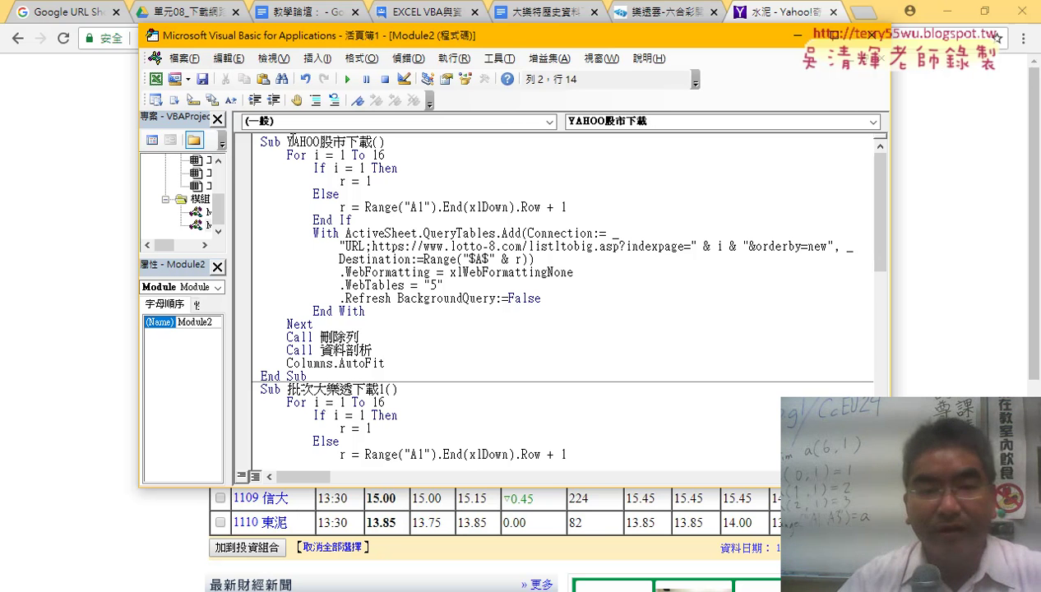
Step: Delete the For/If header lines and the Next, Call and Columns.AutoFit lines
{"action": "left_click_drag", "start_coordinate": [372, 222], "coordinate": [230, 159]}
{"action": "left_click", "coordinate": [375, 219]}
{"action": "key", "text": "Delete"}
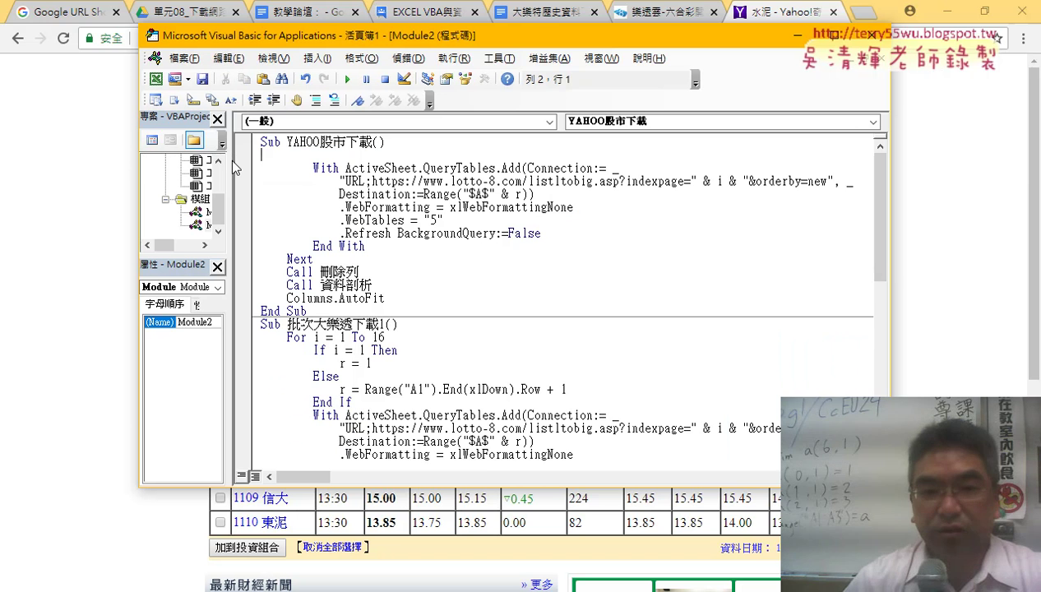
{"action": "key", "text": "Delete"}
{"action": "left_click", "coordinate": [393, 287]}
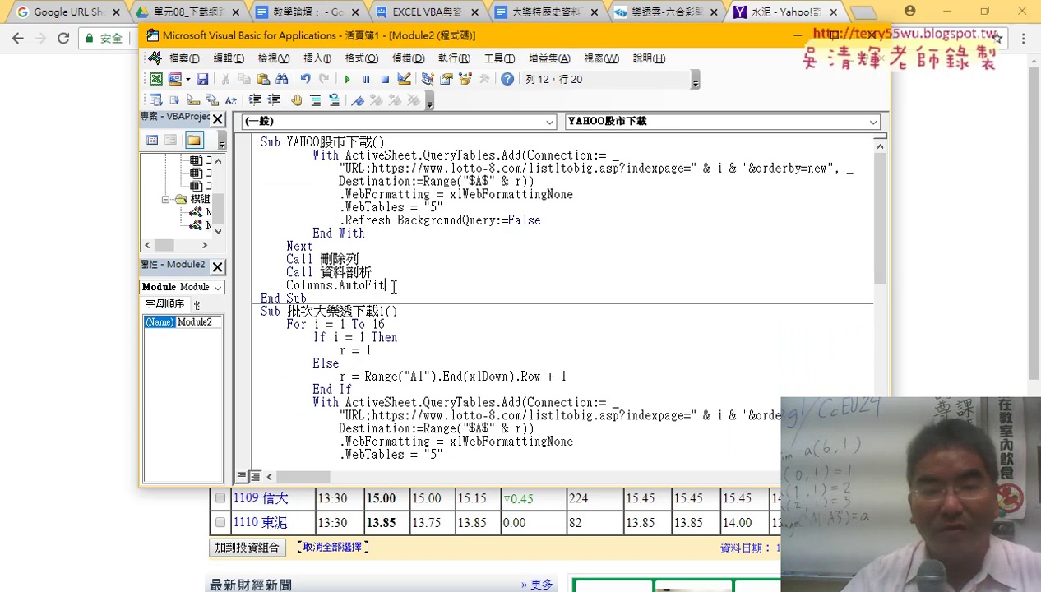
{"action": "left_click_drag", "start_coordinate": [394, 286], "coordinate": [226, 246]}
{"action": "key", "text": "Delete"}
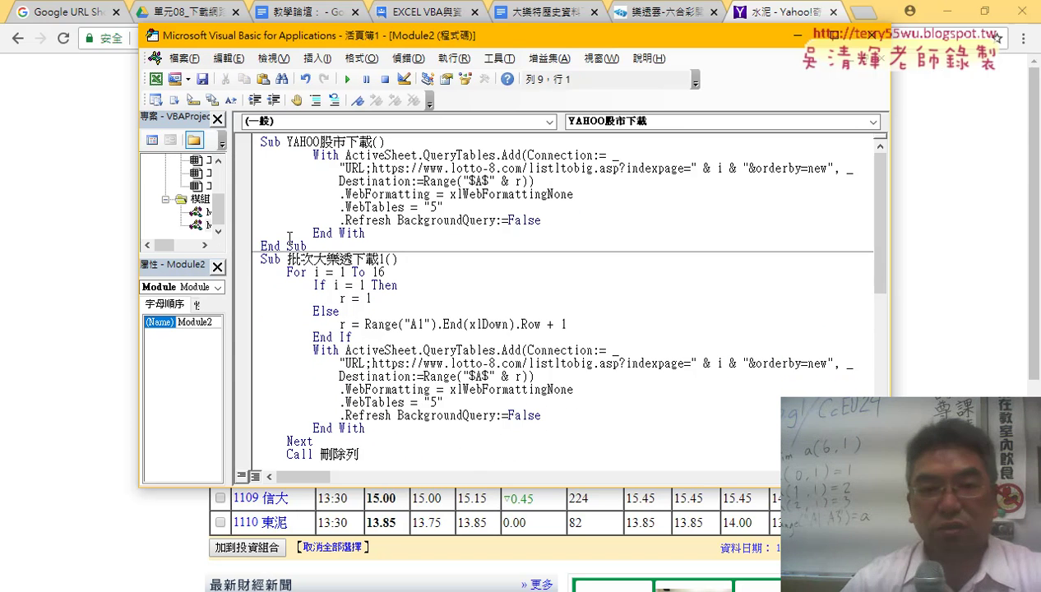
Step: Outdent the With block one level and select the lotto-8 URL in the connection string
{"action": "left_click_drag", "start_coordinate": [366, 234], "coordinate": [252, 157]}
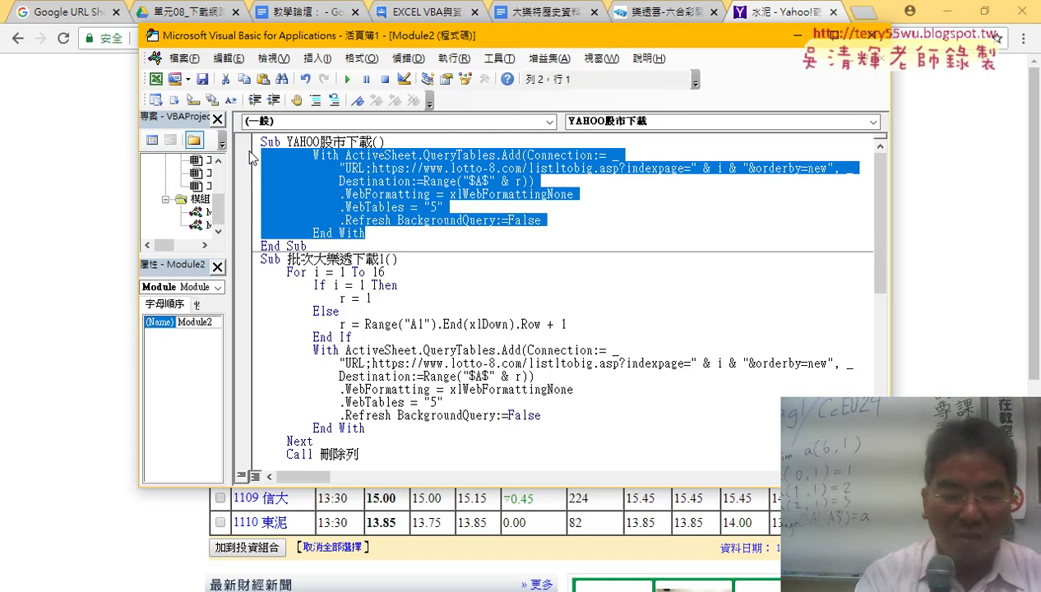
{"action": "key", "text": "shift+Tab"}
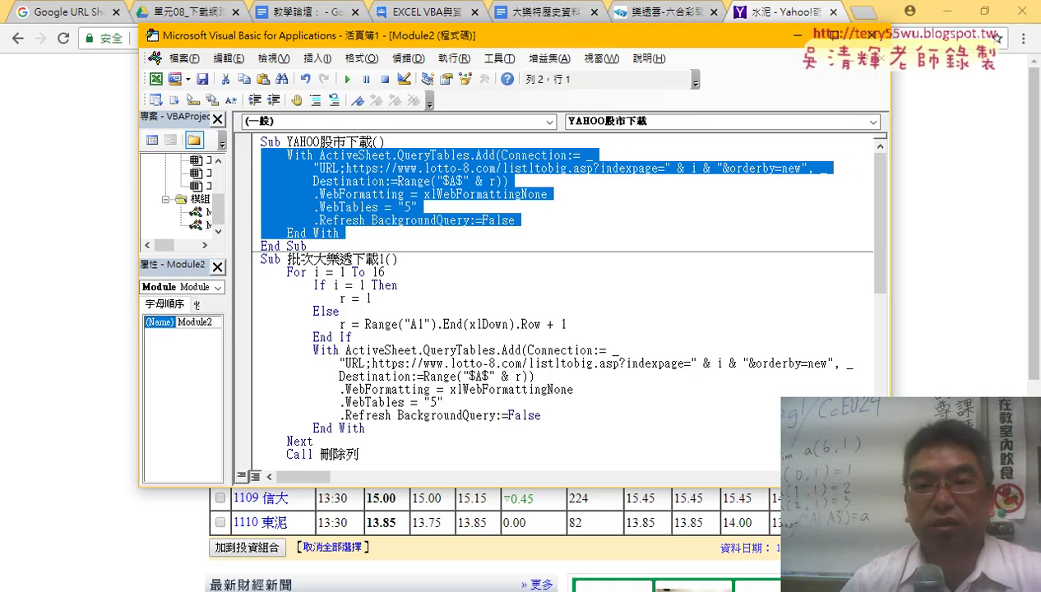
{"action": "left_click", "coordinate": [669, 196]}
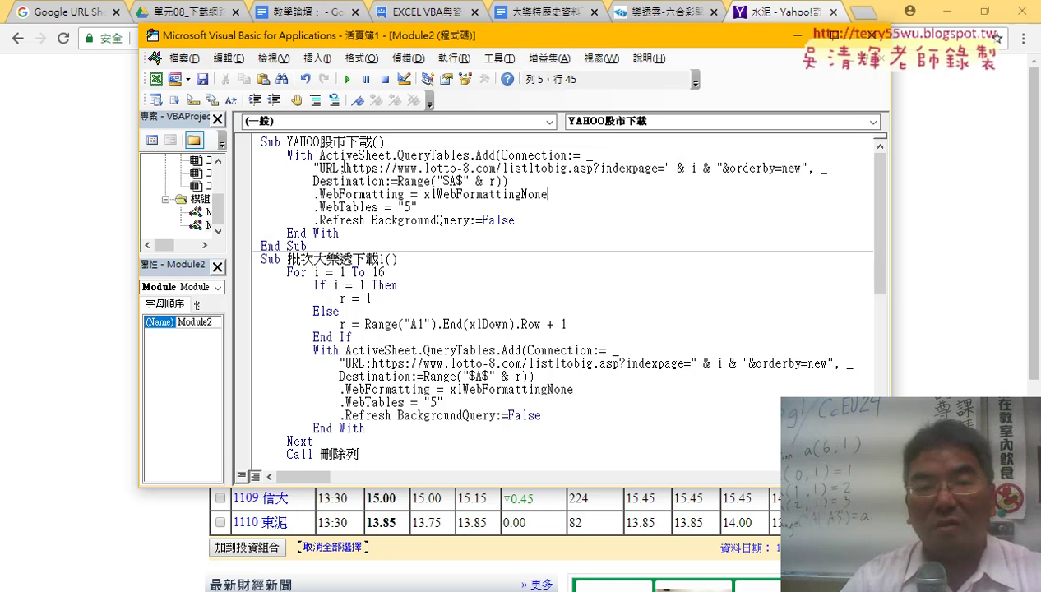
{"action": "left_click_drag", "start_coordinate": [345, 168], "coordinate": [801, 171]}
Step: Replace the lotto-8 URL in the connection string with the copied Yahoo cement page address
{"action": "key", "text": "alt+Tab"}
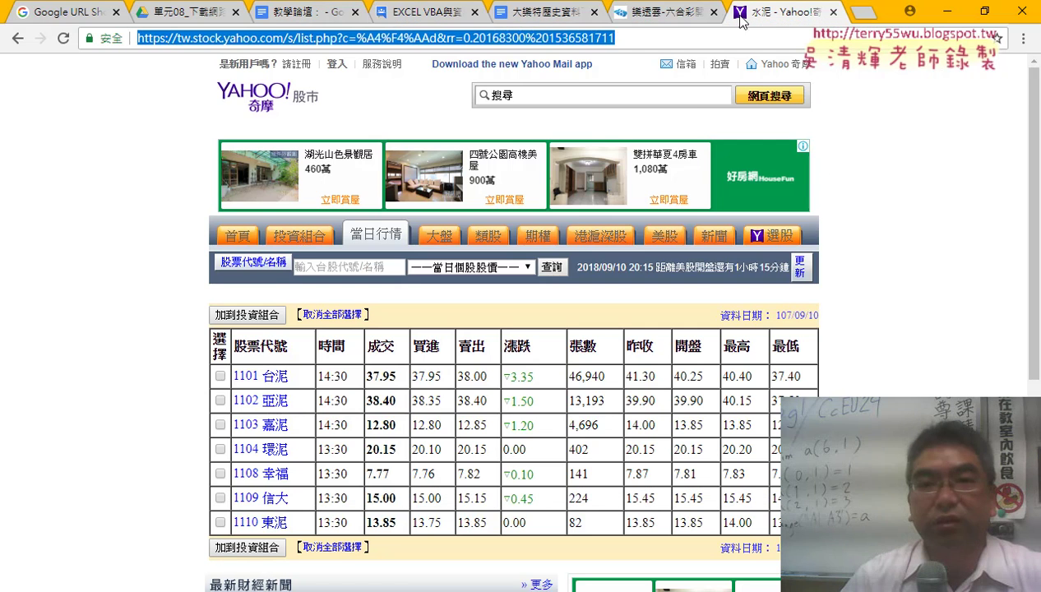
{"action": "right_click", "coordinate": [529, 39]}
{"action": "left_click", "coordinate": [566, 102]}
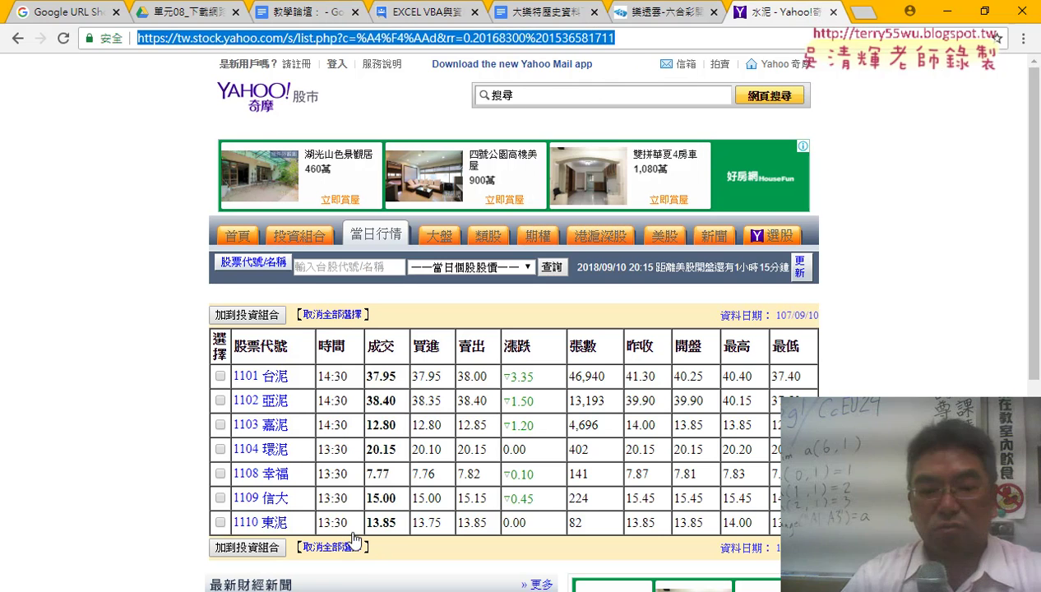
{"action": "left_click", "coordinate": [396, 588]}
{"action": "left_click", "coordinate": [430, 531]}
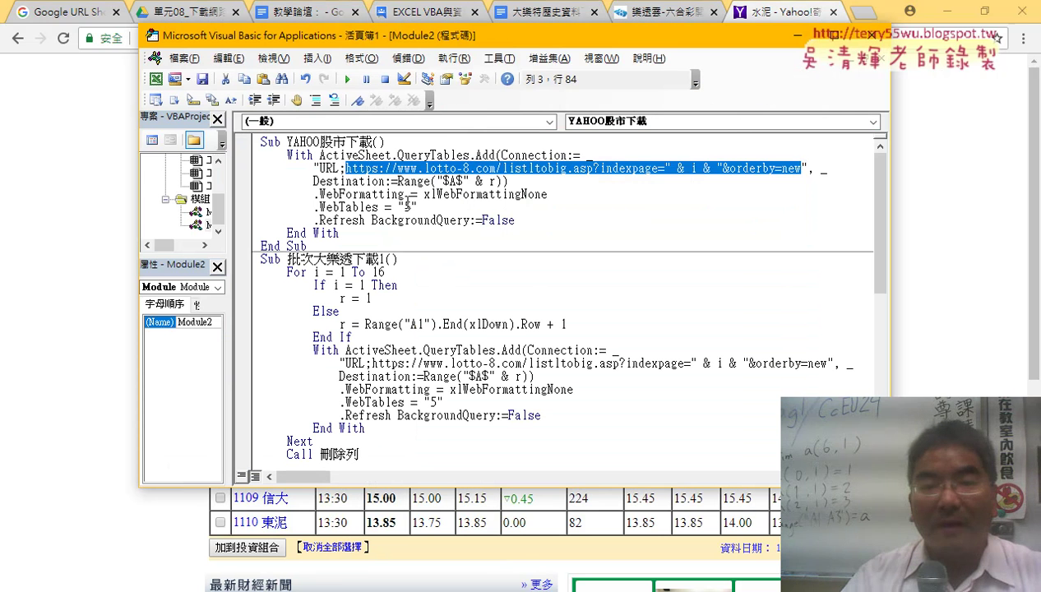
{"action": "right_click", "coordinate": [405, 176]}
{"action": "left_click", "coordinate": [384, 168]}
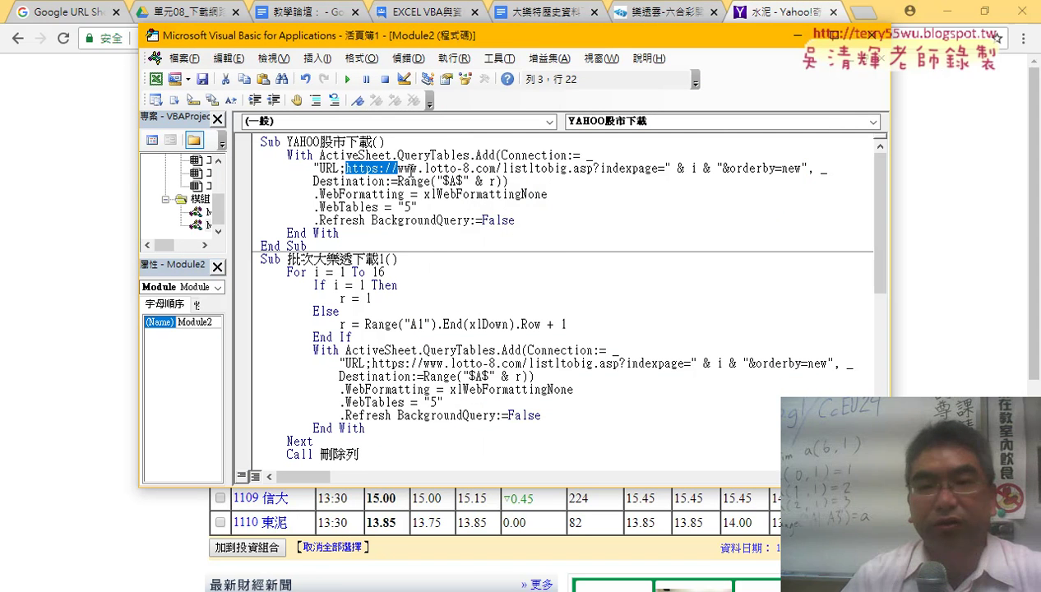
{"action": "left_click_drag", "start_coordinate": [408, 170], "coordinate": [783, 169]}
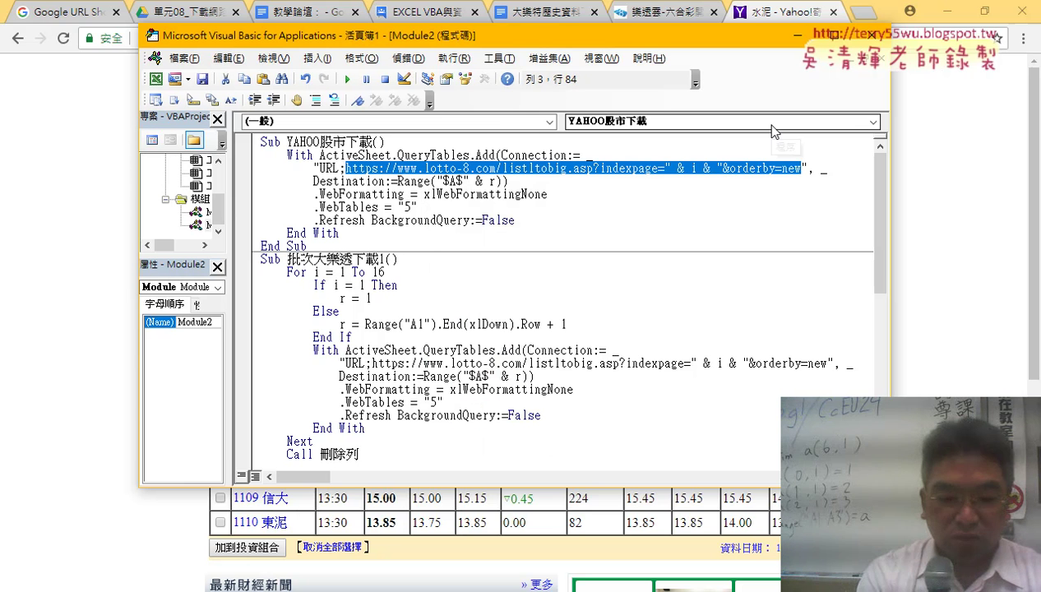
{"action": "key", "text": "ctrl+v"}
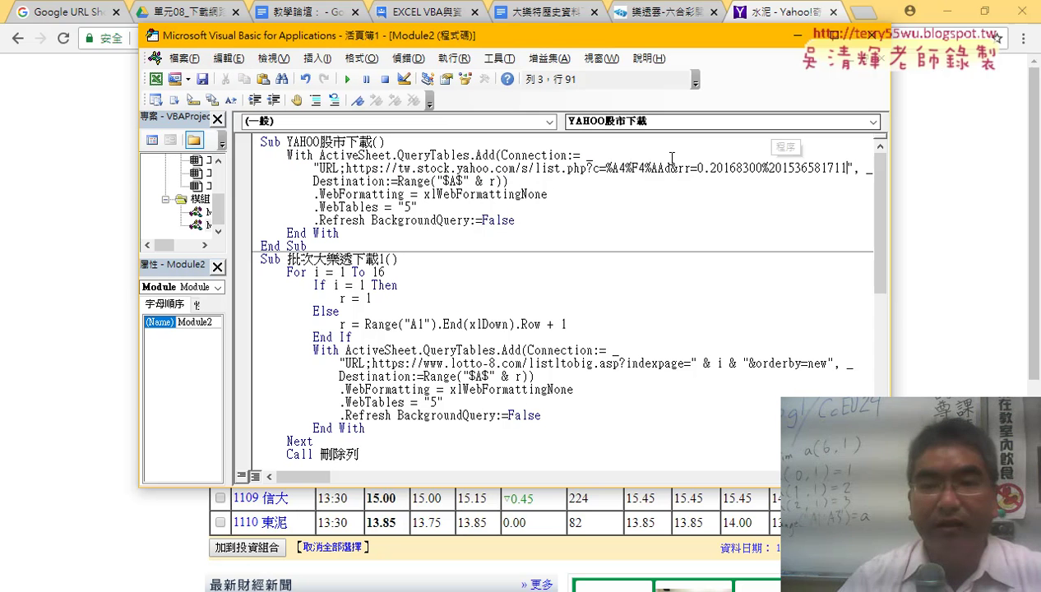
Step: Change the destination to Range("$A$1") and select the .WebTables value 5
{"action": "left_click", "coordinate": [490, 180]}
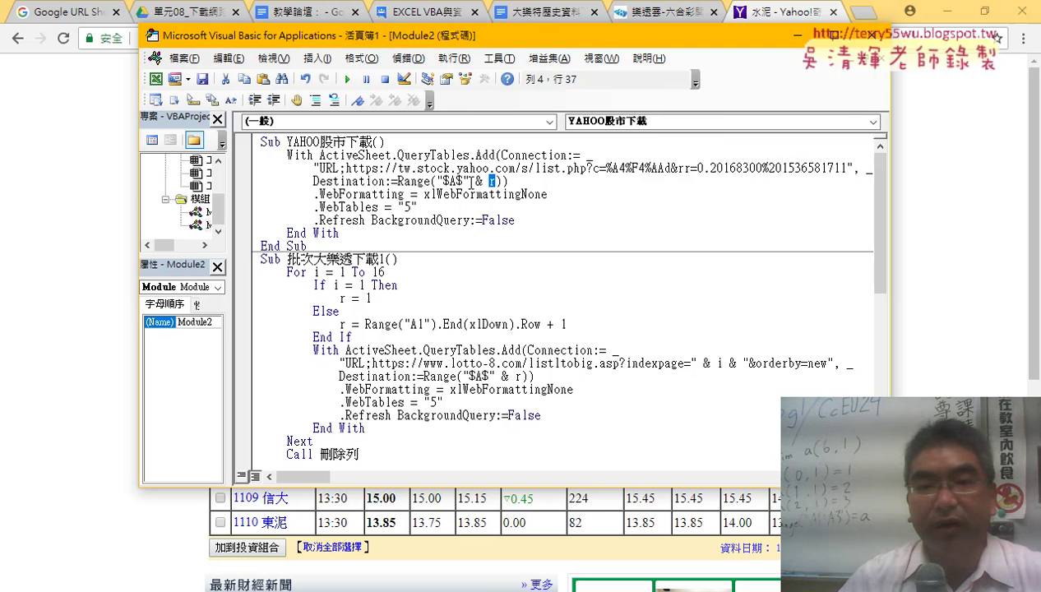
{"action": "left_click_drag", "start_coordinate": [470, 181], "coordinate": [497, 181]}
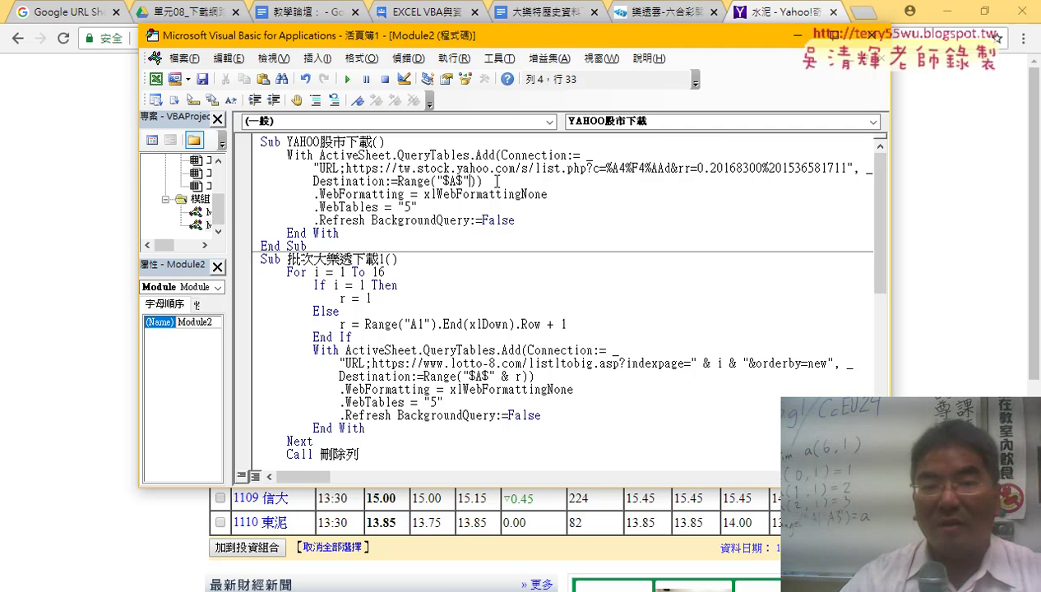
{"action": "type", "text": "1"}
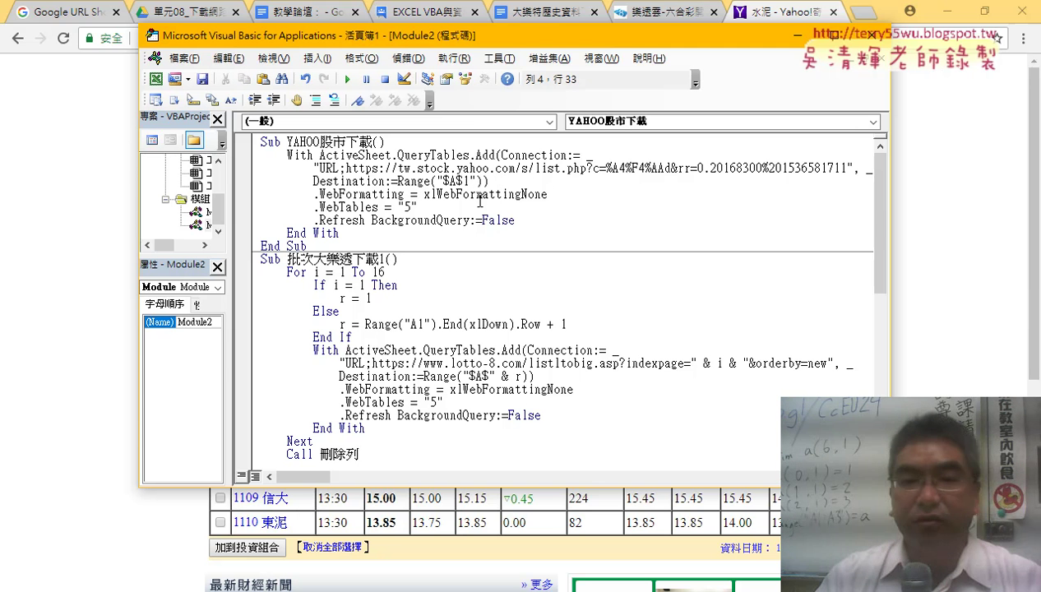
{"action": "double_click", "coordinate": [406, 208]}
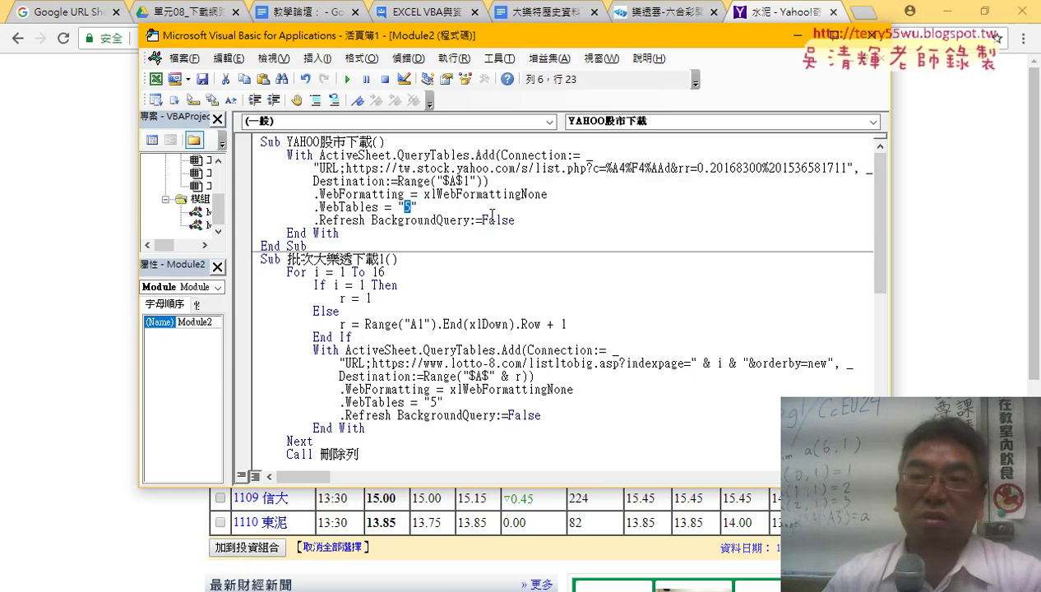
Step: Back in Chrome, select the cement table's 股票代號 header and open its context menu
{"action": "left_click", "coordinate": [917, 262]}
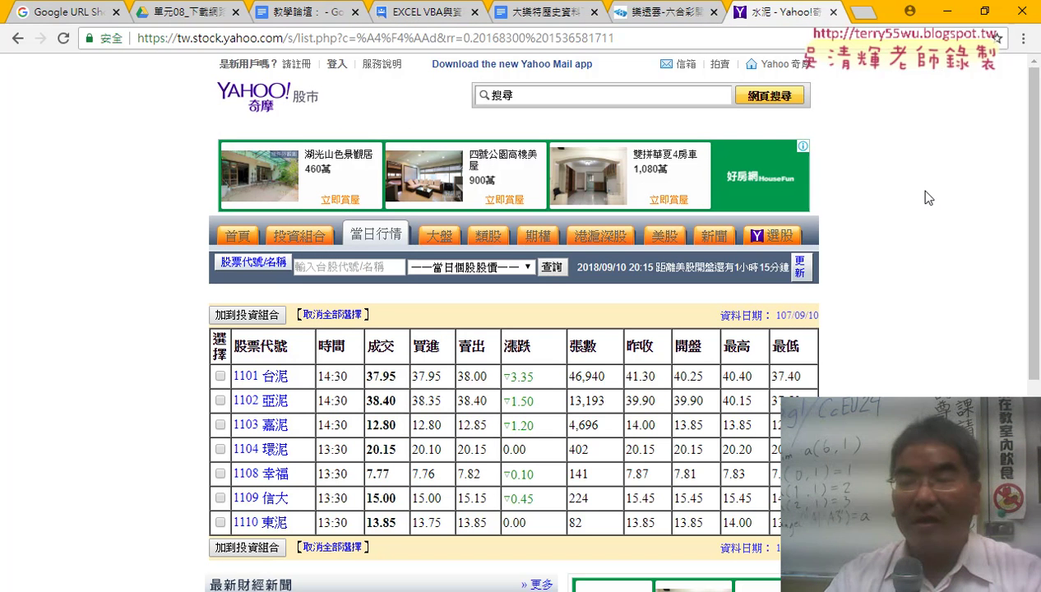
{"action": "right_click", "coordinate": [858, 149]}
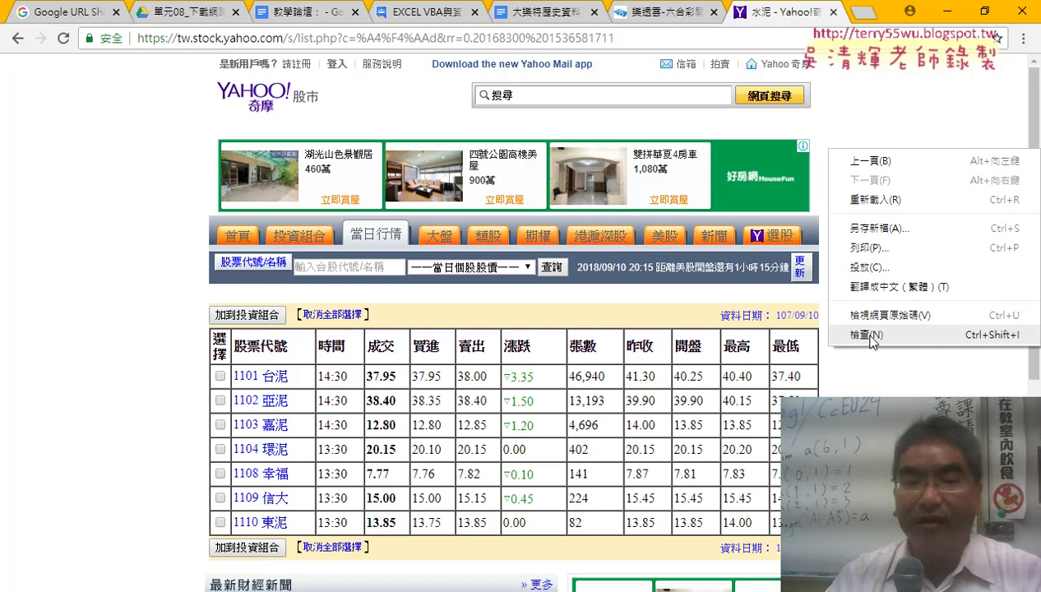
{"action": "left_click", "coordinate": [228, 346]}
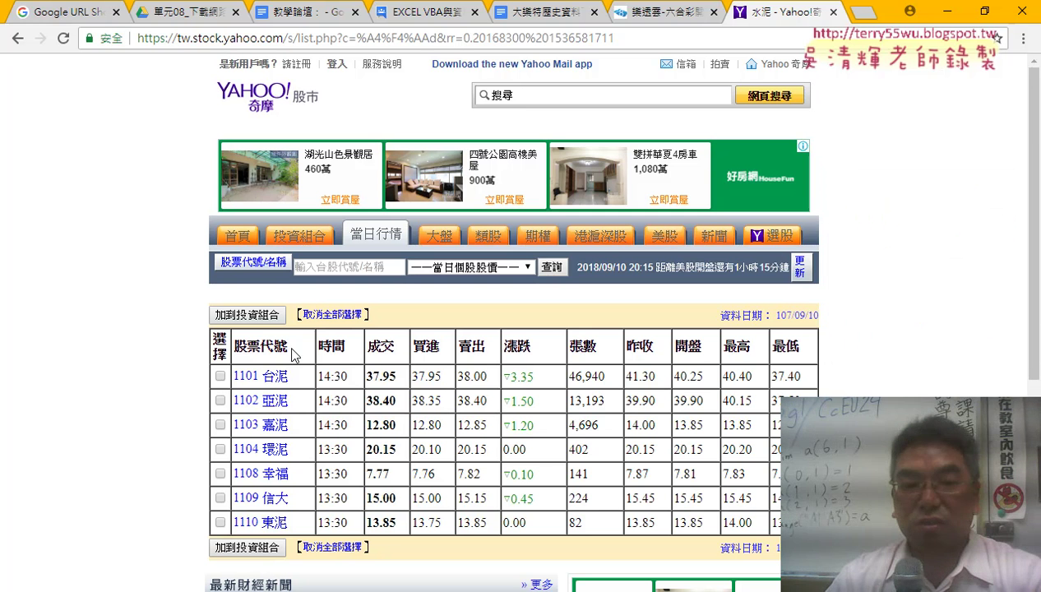
{"action": "mouse_move", "coordinate": [294, 353]}
{"action": "left_mouse_down"}
{"action": "mouse_move", "coordinate": [235, 345]}
{"action": "mouse_move", "coordinate": [280, 360]}
{"action": "left_mouse_up"}
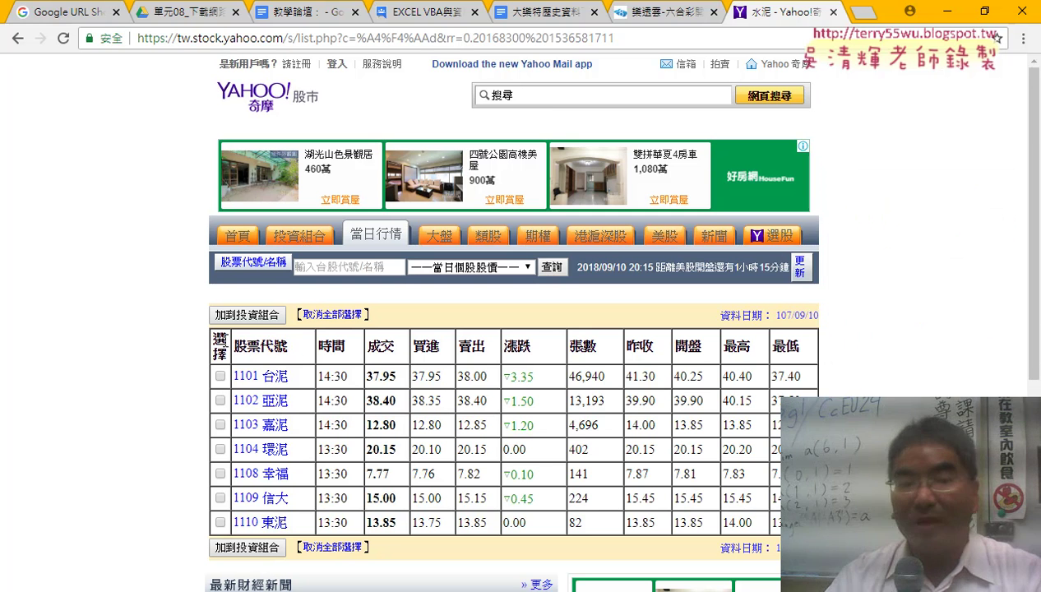
{"action": "right_click", "coordinate": [233, 343]}
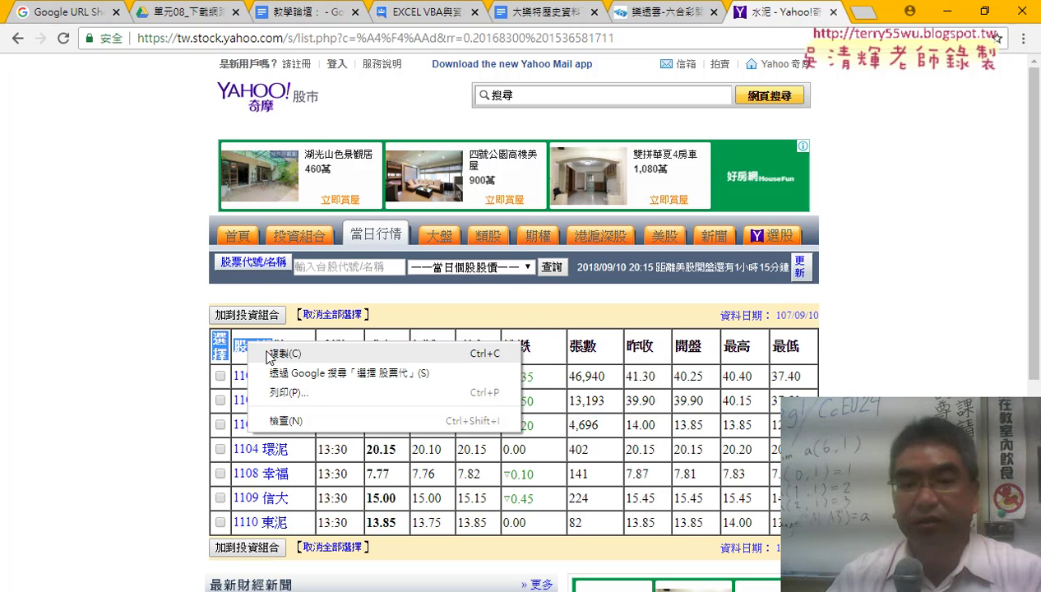
Step: Inspect the 股票代號 header and search the Elements source for '<table'
{"action": "left_click", "coordinate": [306, 425]}
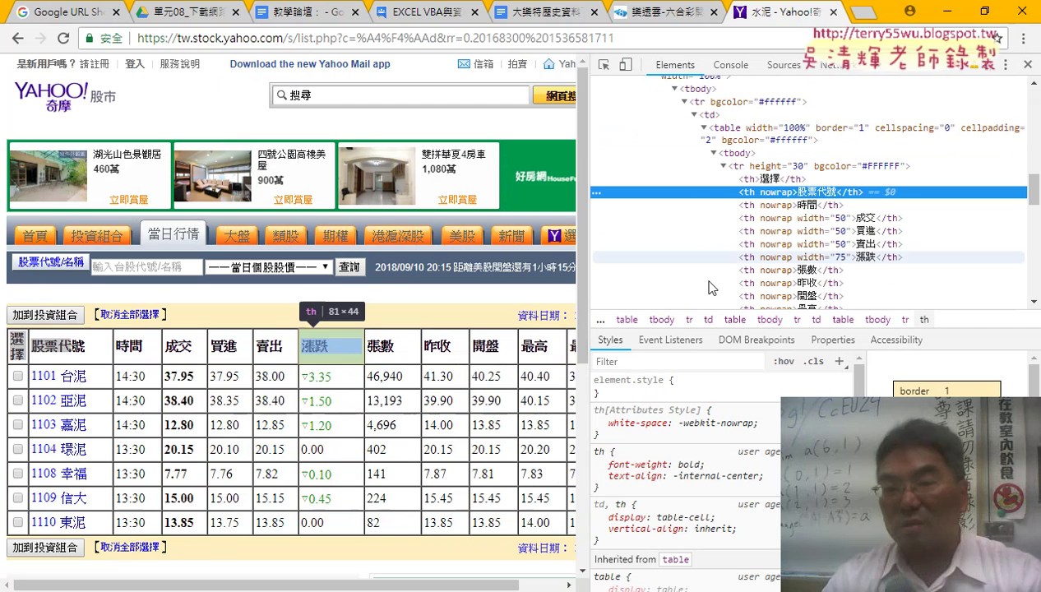
{"action": "key", "text": "ctrl+f"}
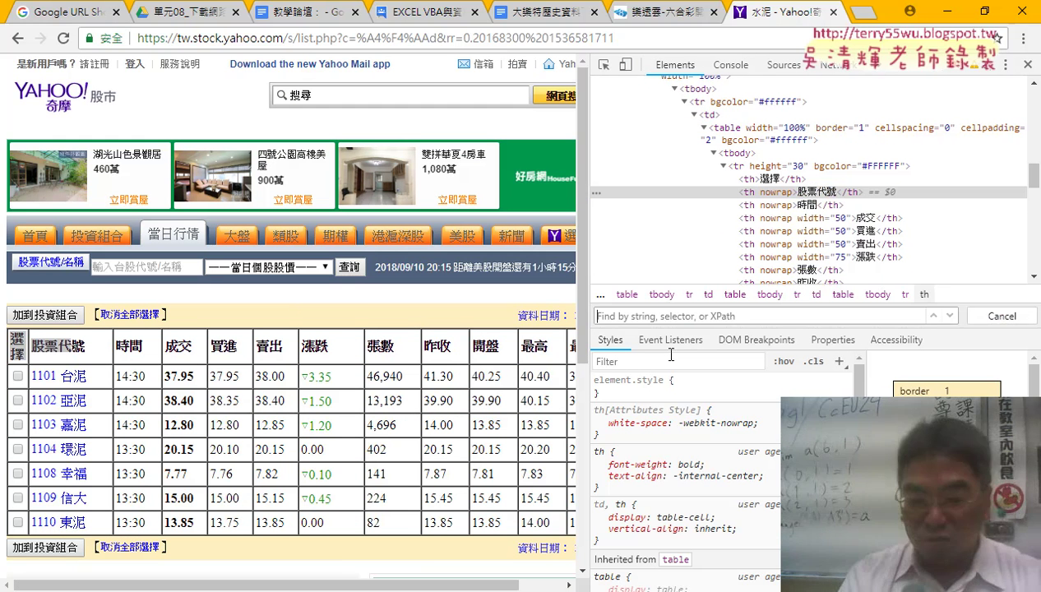
{"action": "type", "text": "<"}
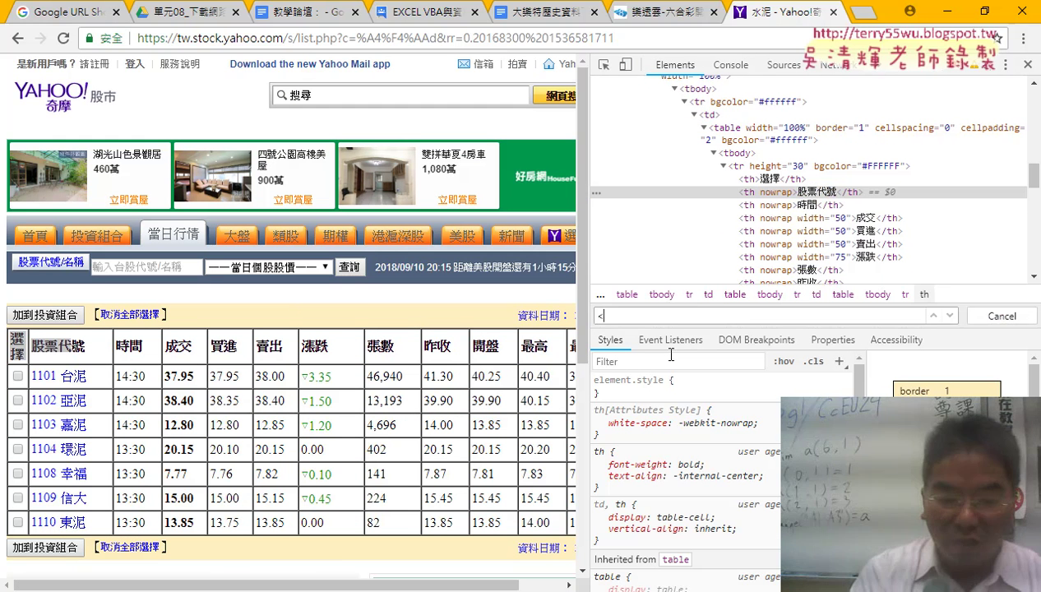
{"action": "type", "text": "去"}
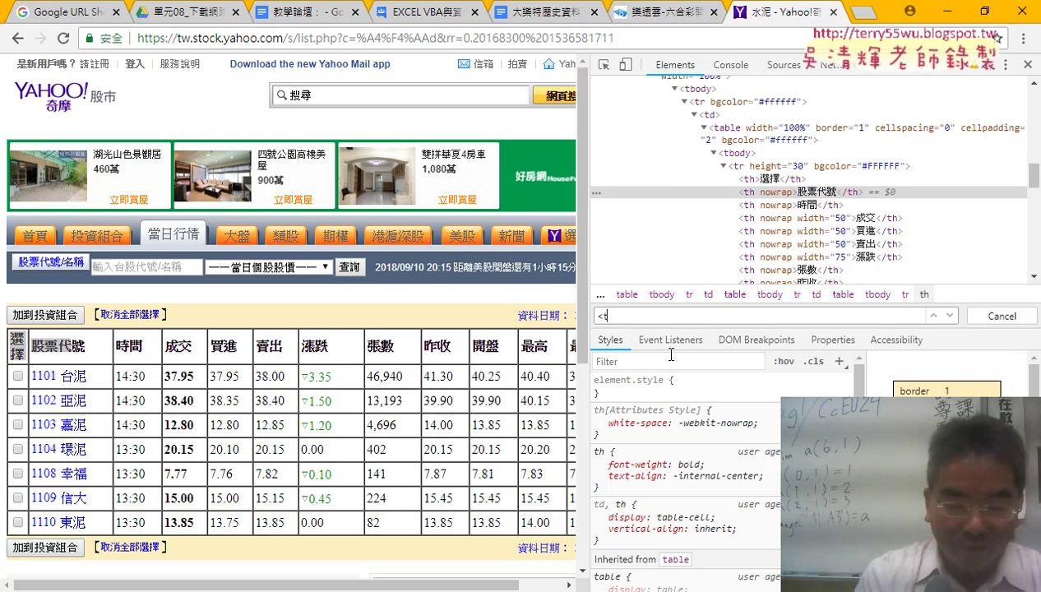
{"action": "type", "text": "table"}
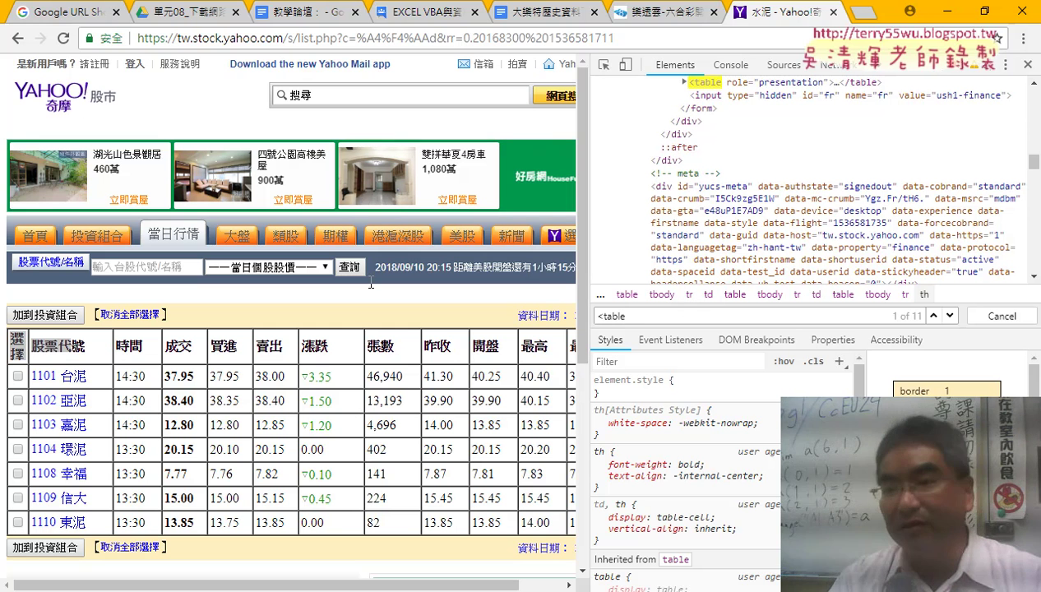
Step: Step through the <table matches, settling on match 9 of 11 as the stock table
{"action": "left_click", "coordinate": [950, 318]}
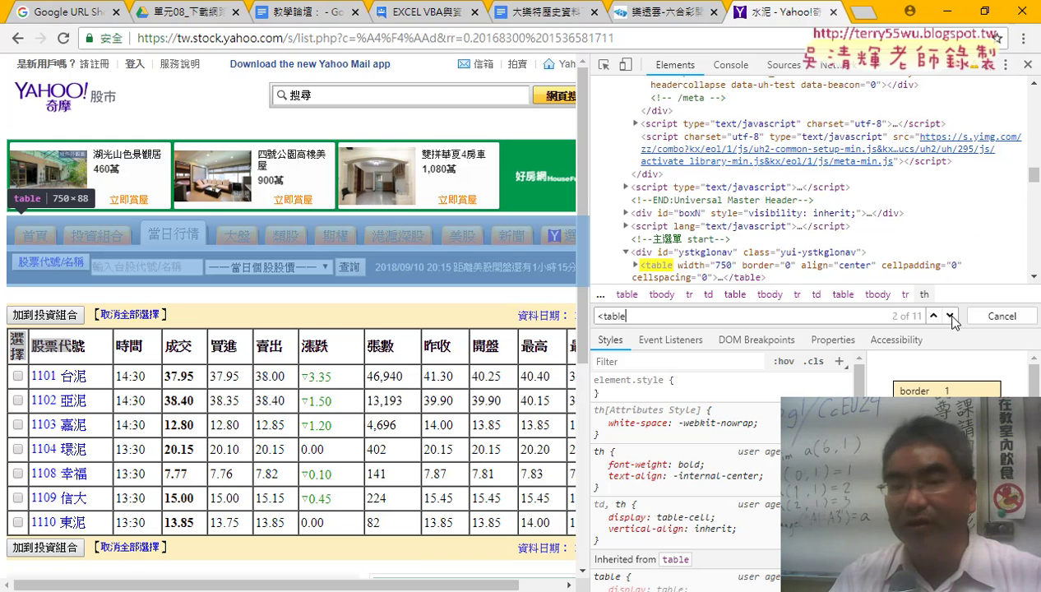
{"action": "left_click", "coordinate": [950, 317]}
{"action": "left_click", "coordinate": [951, 317]}
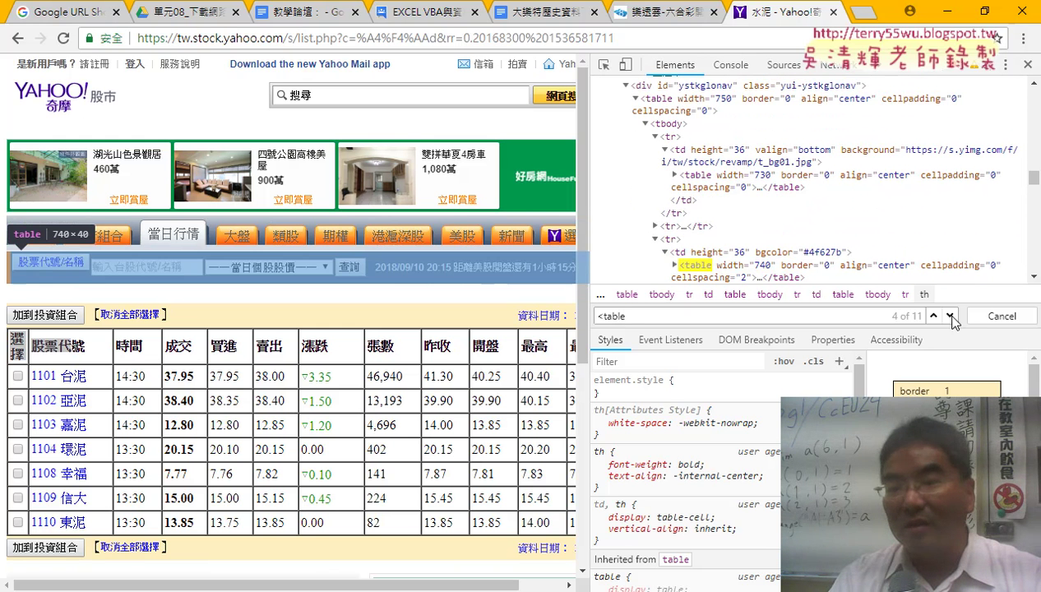
{"action": "left_click", "coordinate": [951, 317]}
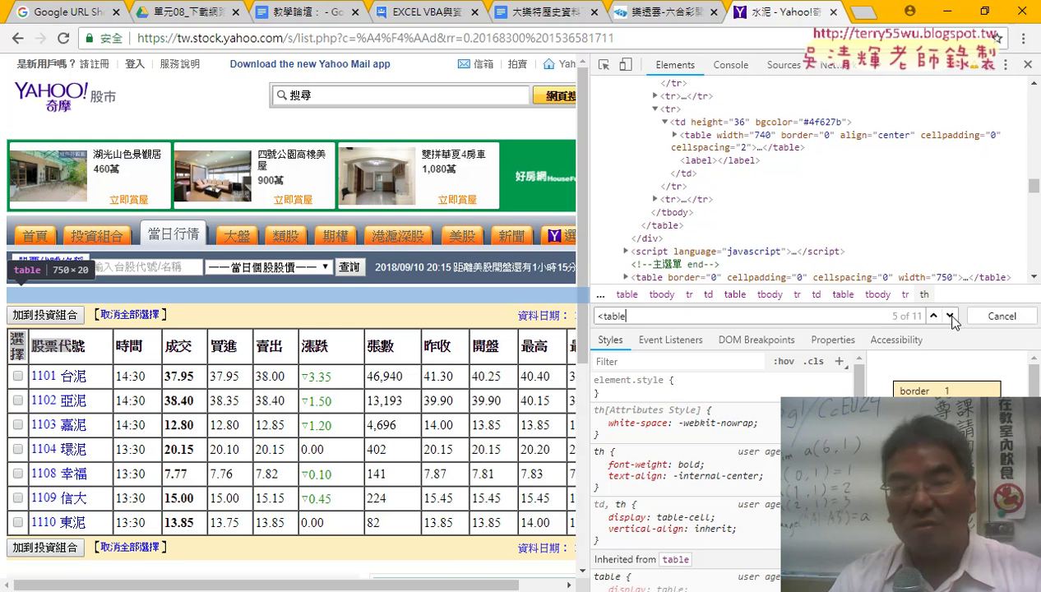
{"action": "left_click", "coordinate": [950, 317]}
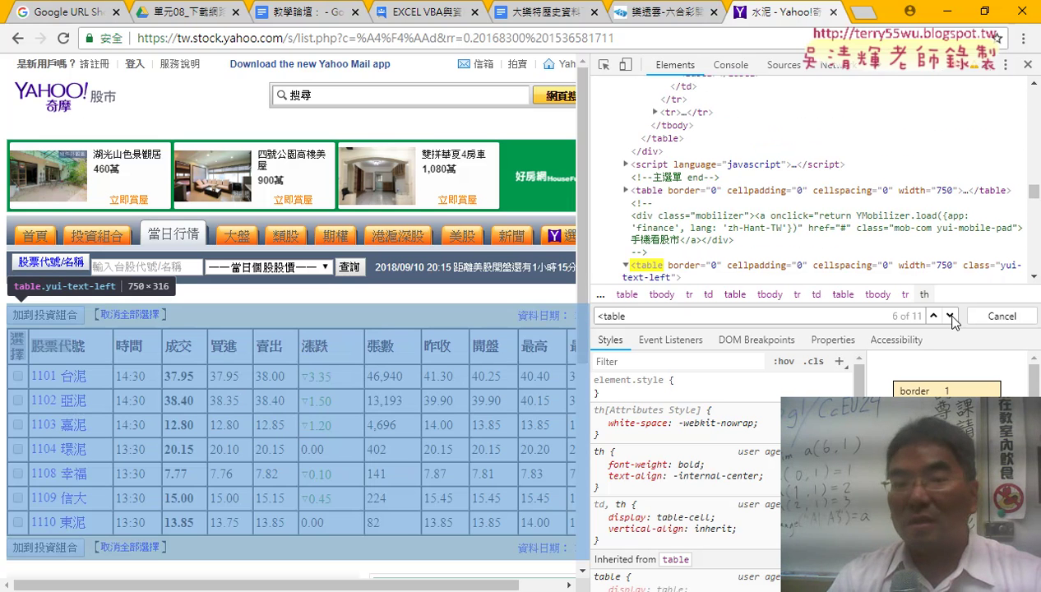
{"action": "left_click", "coordinate": [950, 317]}
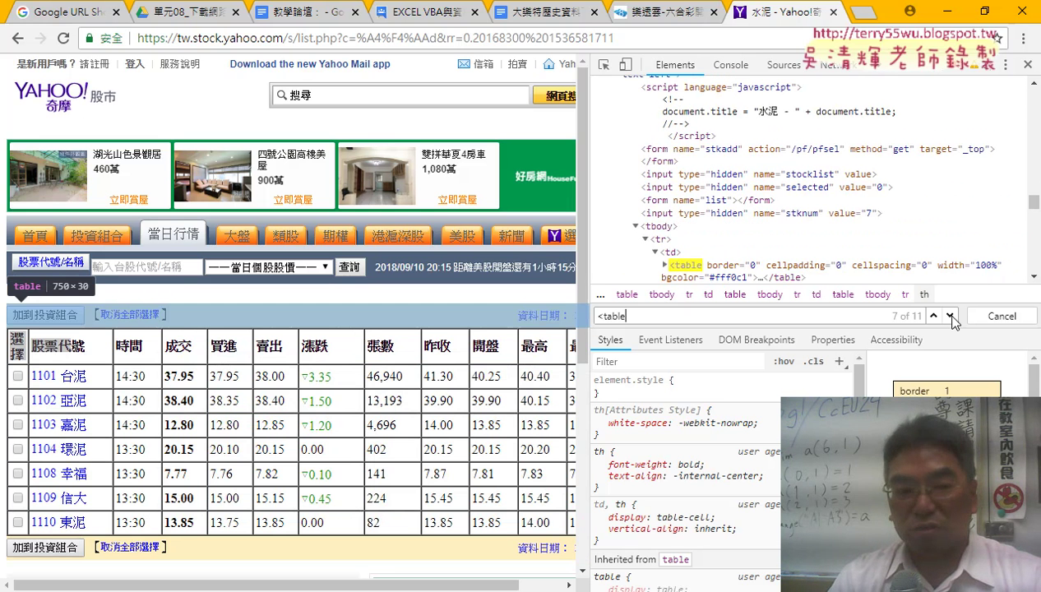
{"action": "left_click", "coordinate": [950, 318]}
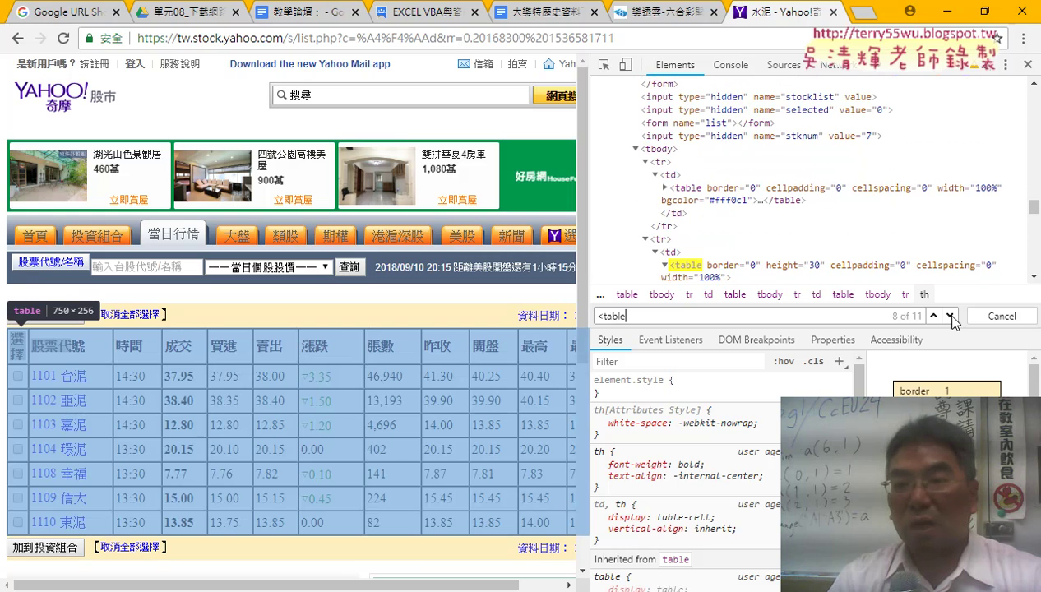
{"action": "left_click", "coordinate": [951, 317]}
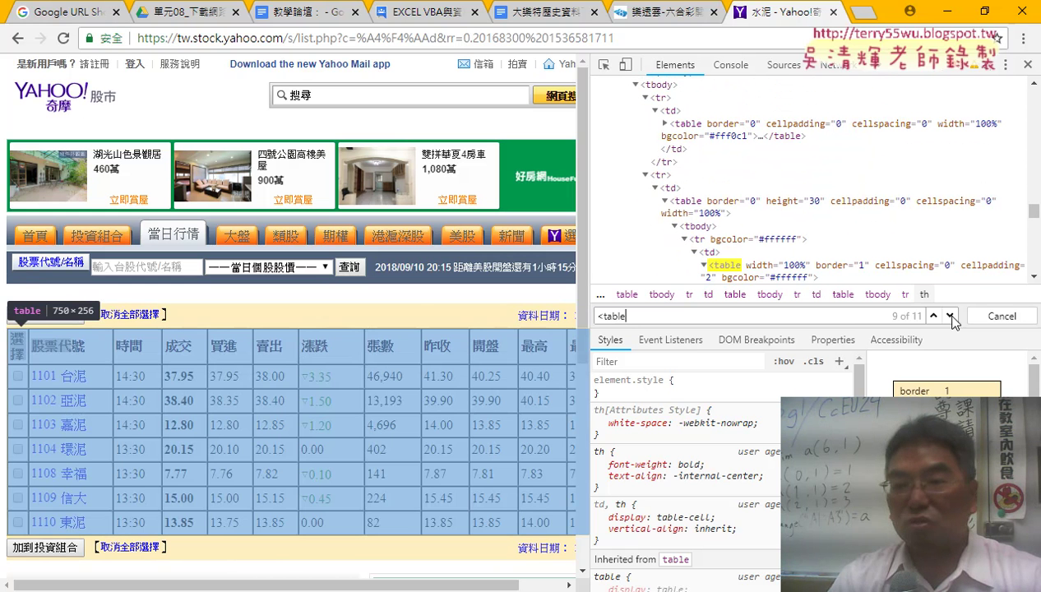
{"action": "left_click", "coordinate": [932, 316]}
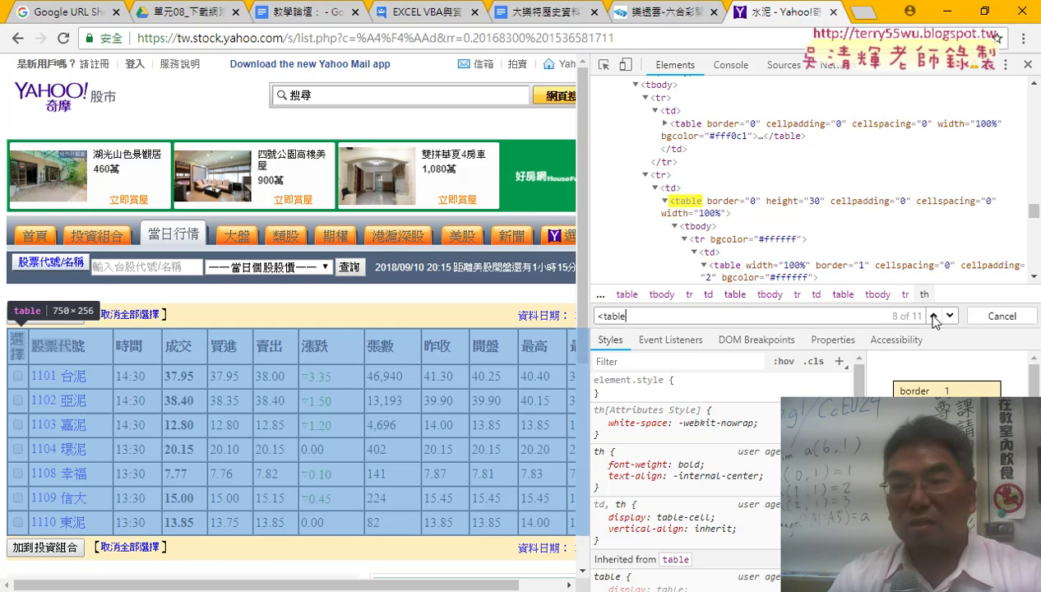
{"action": "left_click", "coordinate": [951, 318]}
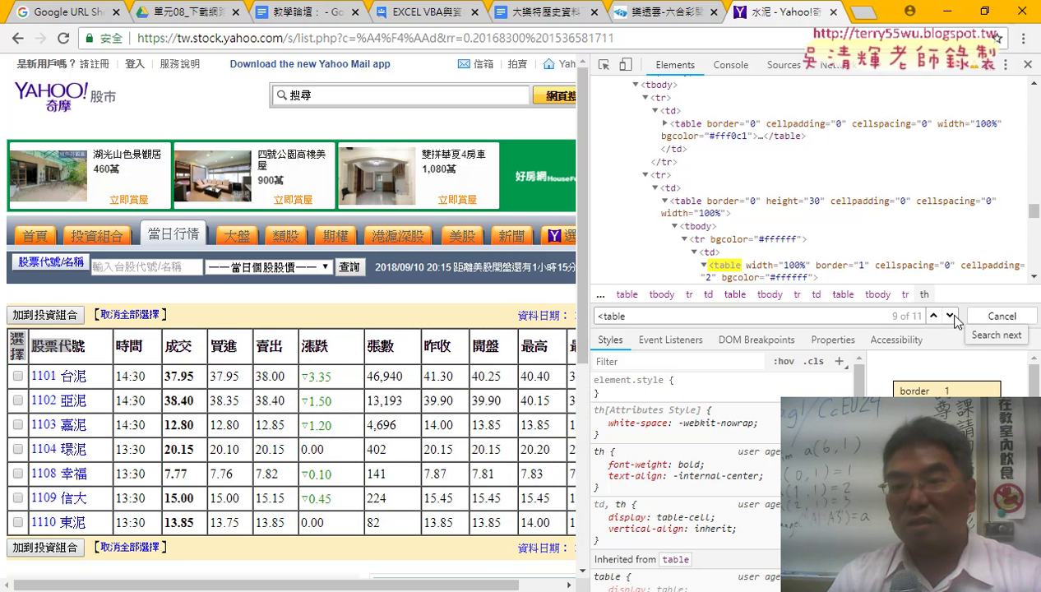
{"action": "left_click", "coordinate": [934, 317]}
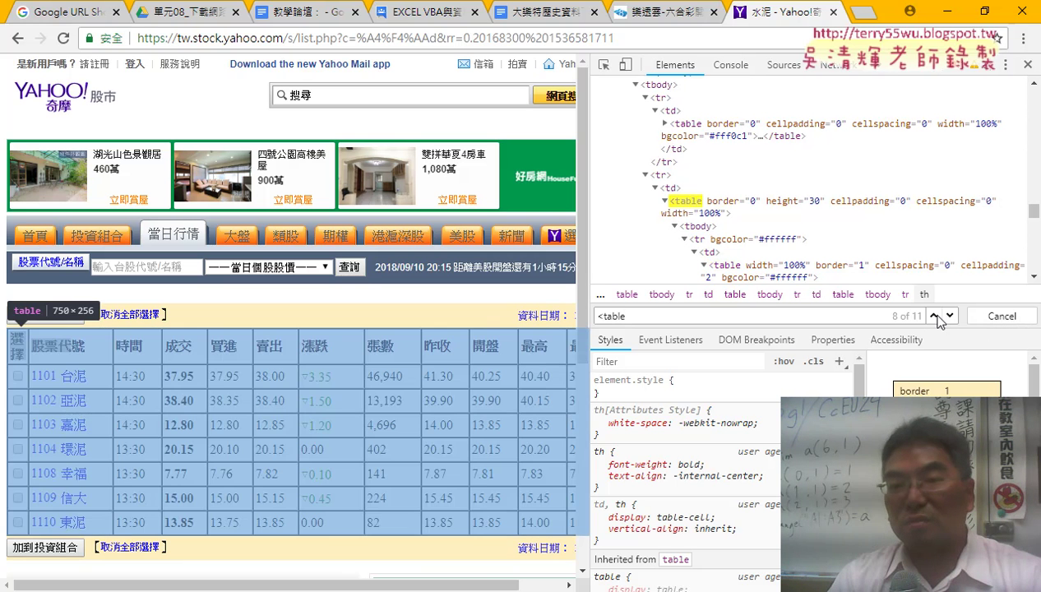
{"action": "left_click", "coordinate": [952, 317]}
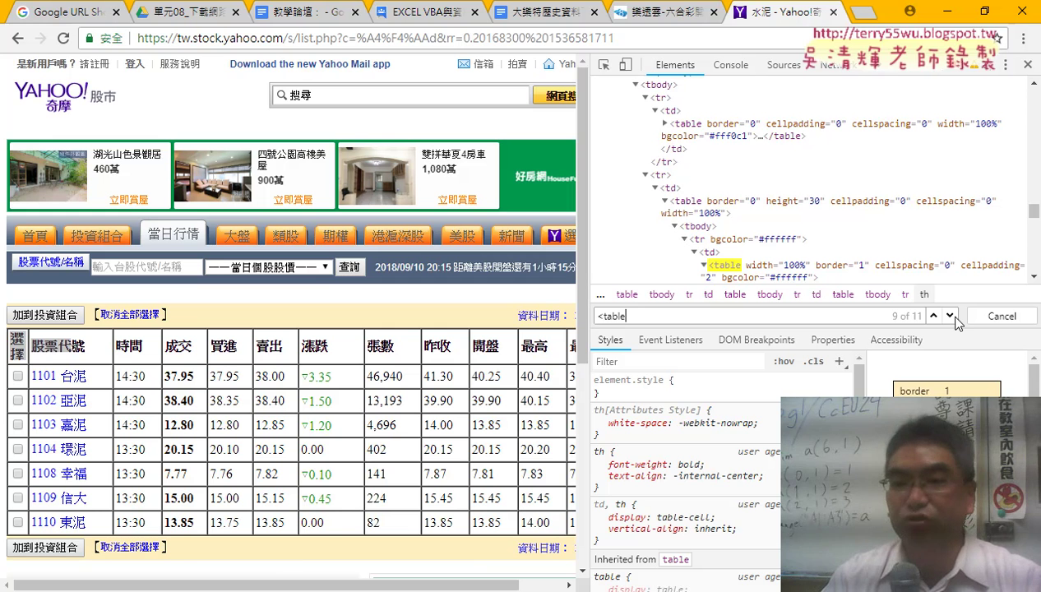
{"action": "left_click", "coordinate": [951, 317]}
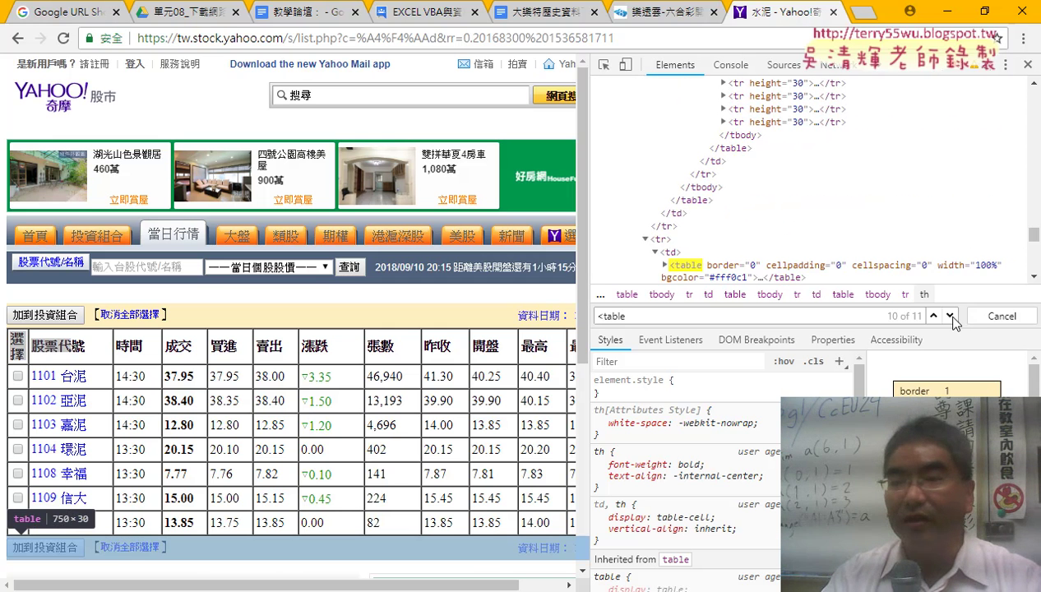
{"action": "left_click", "coordinate": [935, 317]}
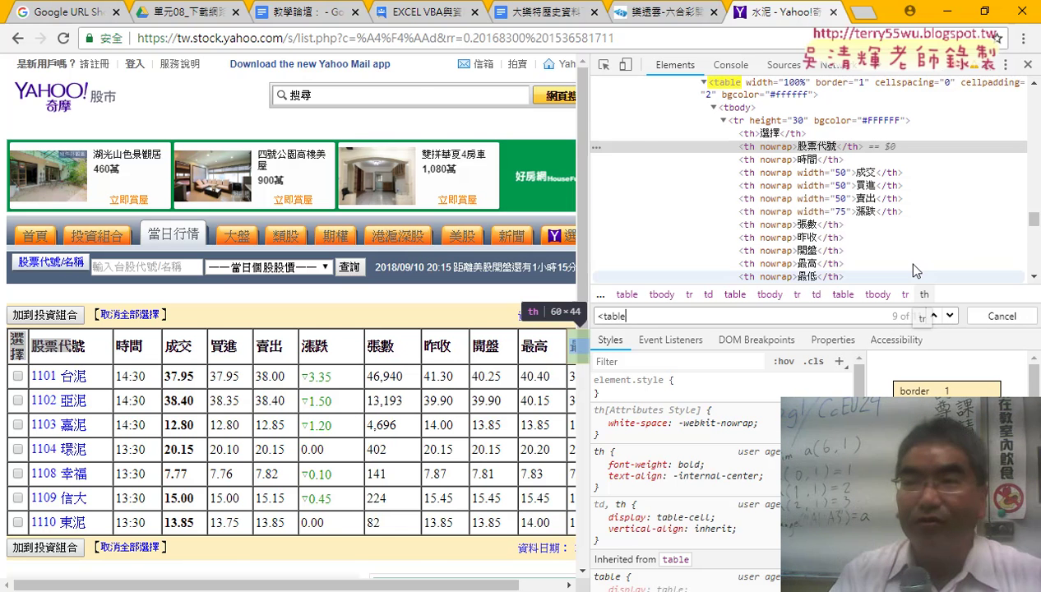
Step: Set .WebTables to "9", add blank sheet 工作表14 in Excel, and select the YAHOO股市下載 macro
{"action": "key", "text": "alt+Tab"}
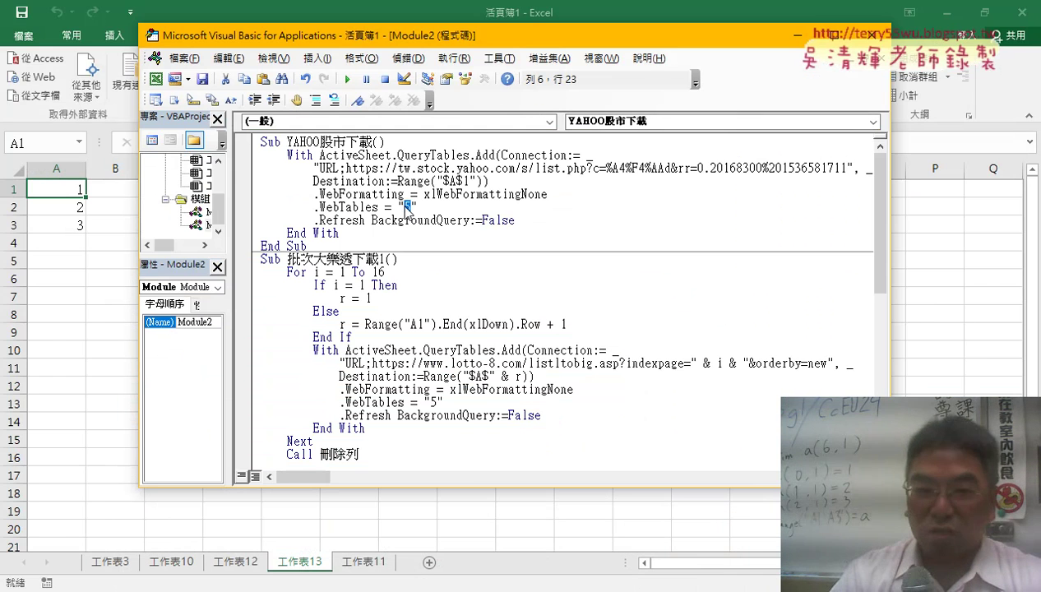
{"action": "type", "text": "9"}
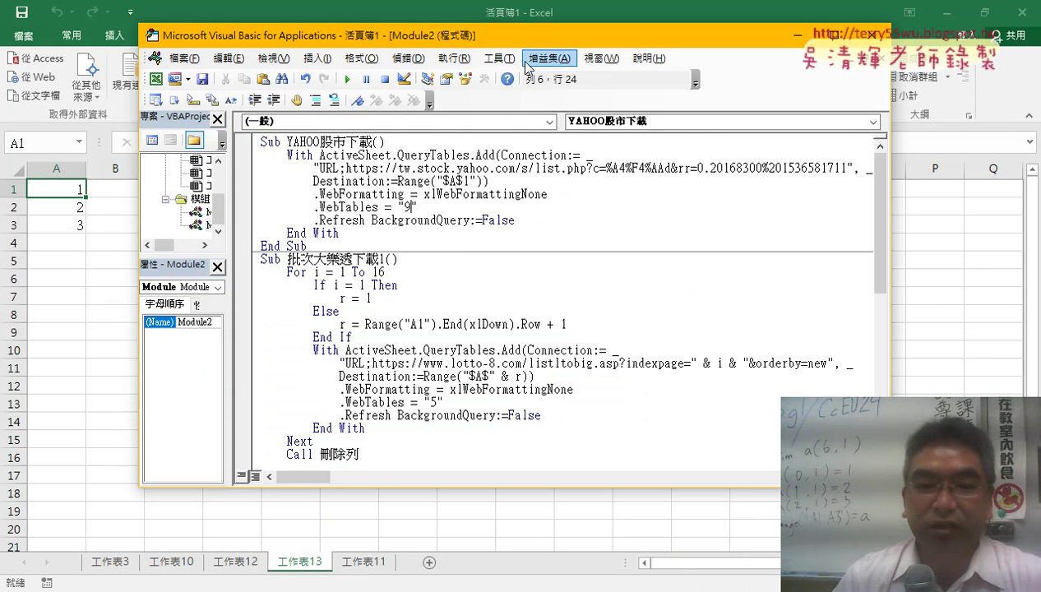
{"action": "left_click", "coordinate": [429, 564]}
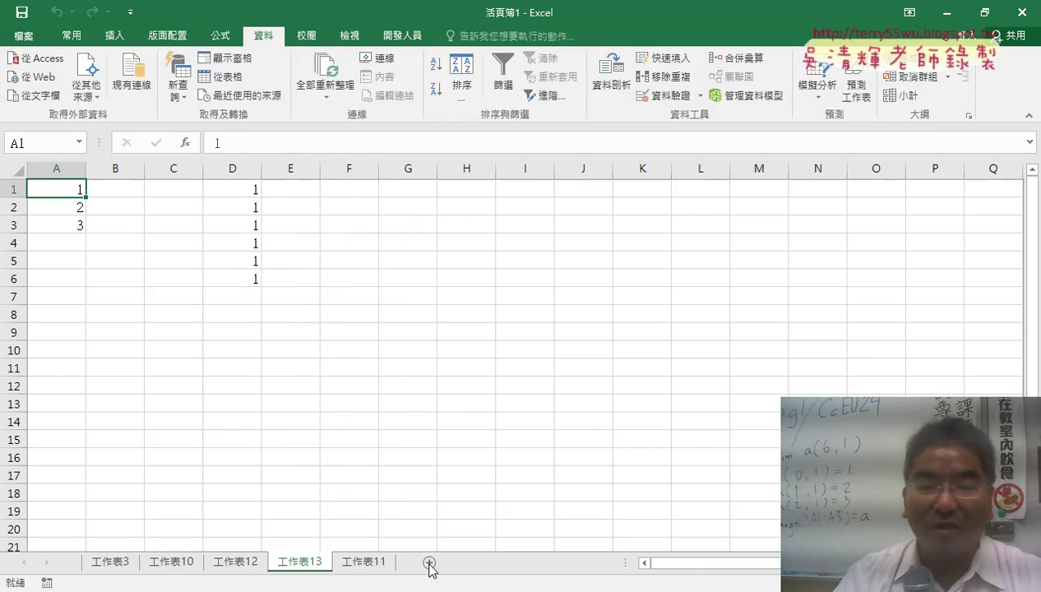
{"action": "left_click", "coordinate": [430, 563]}
{"action": "mouse_move", "coordinate": [368, 585]}
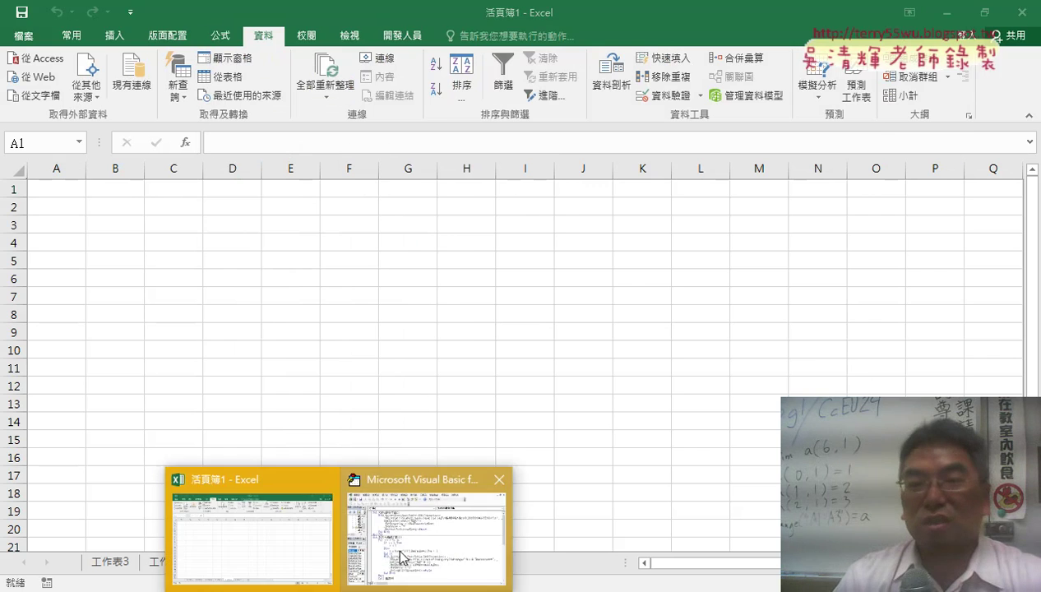
{"action": "left_click", "coordinate": [444, 502]}
{"action": "left_click_drag", "start_coordinate": [462, 251], "coordinate": [321, 146]}
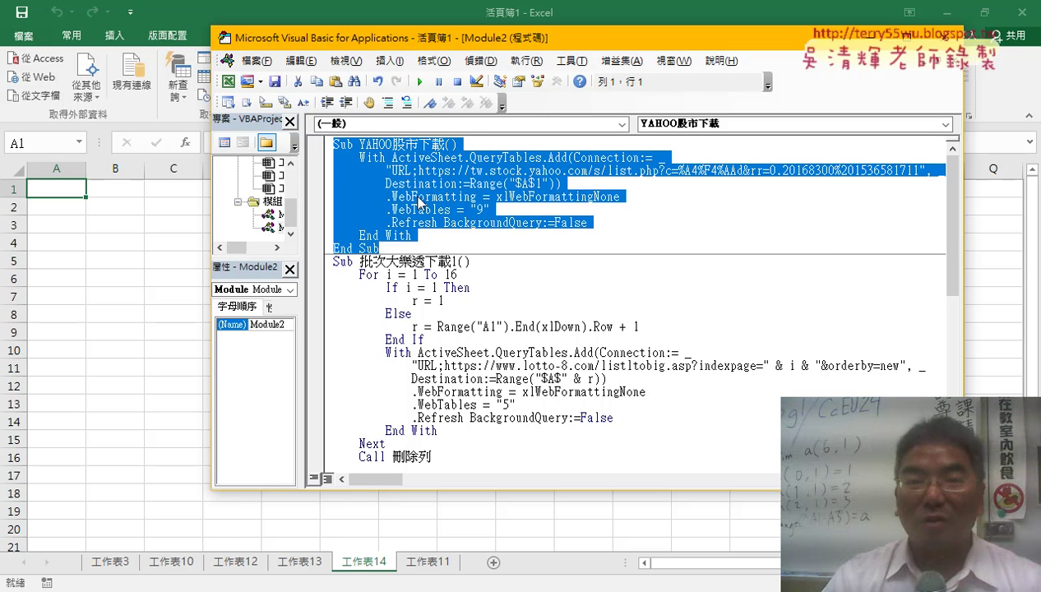
Step: Run the YAHOO股市下載 macro to fill 工作表14 with cement stocks 1101–1110, then select columns G–L
{"action": "left_click", "coordinate": [520, 201]}
{"action": "left_click", "coordinate": [420, 83]}
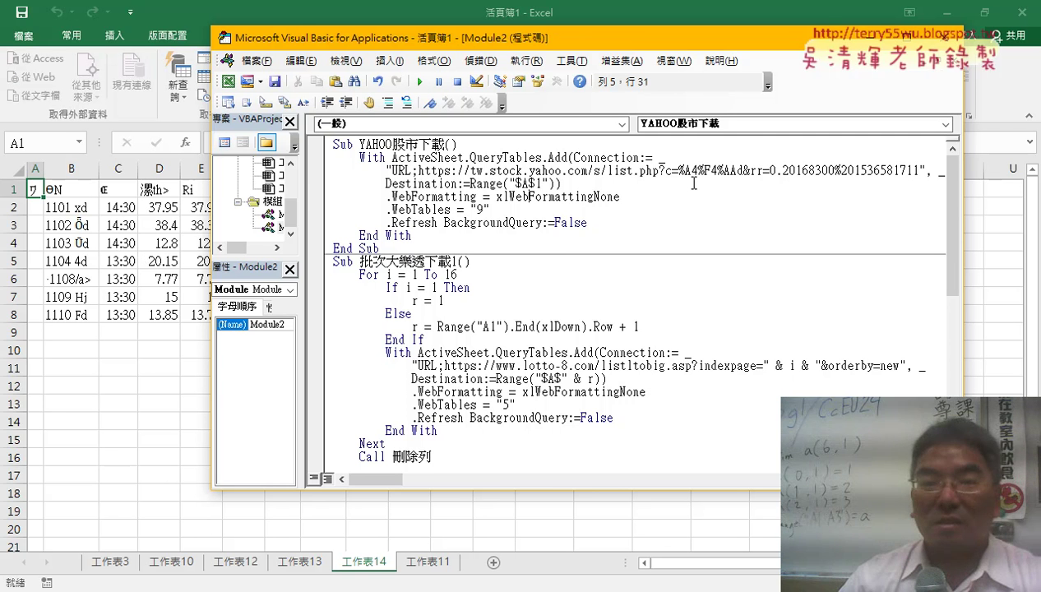
{"action": "key", "text": "alt+F11"}
{"action": "mouse_move", "coordinate": [498, 315]}
{"action": "left_mouse_down"}
{"action": "mouse_move", "coordinate": [265, 194]}
{"action": "mouse_move", "coordinate": [32, 192]}
{"action": "left_mouse_up"}
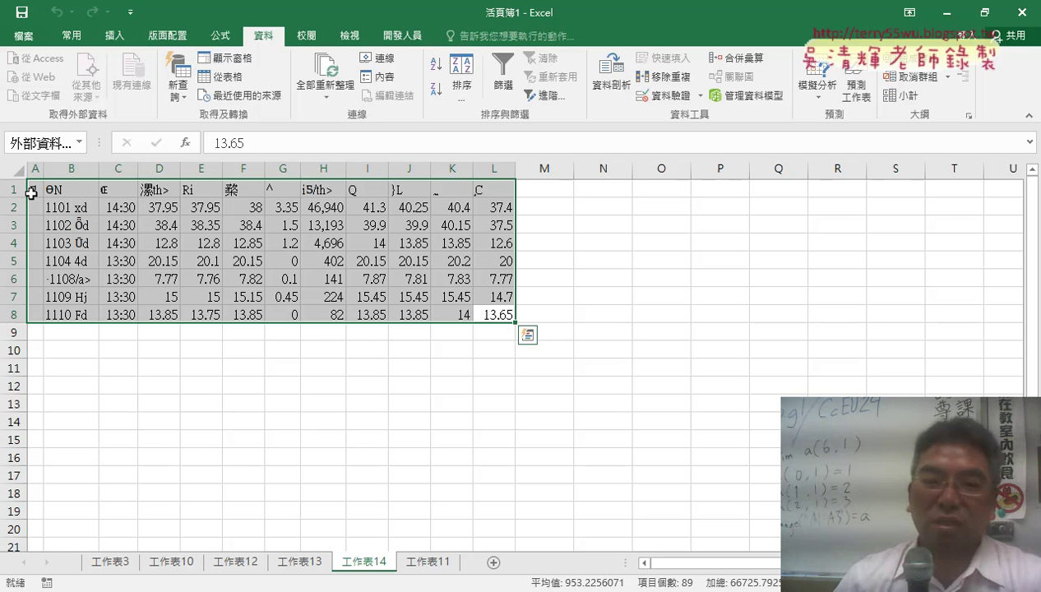
Step: Back in Chrome DevTools, scroll through the Yahoo page's Elements tree
{"action": "key", "text": "alt+Tab"}
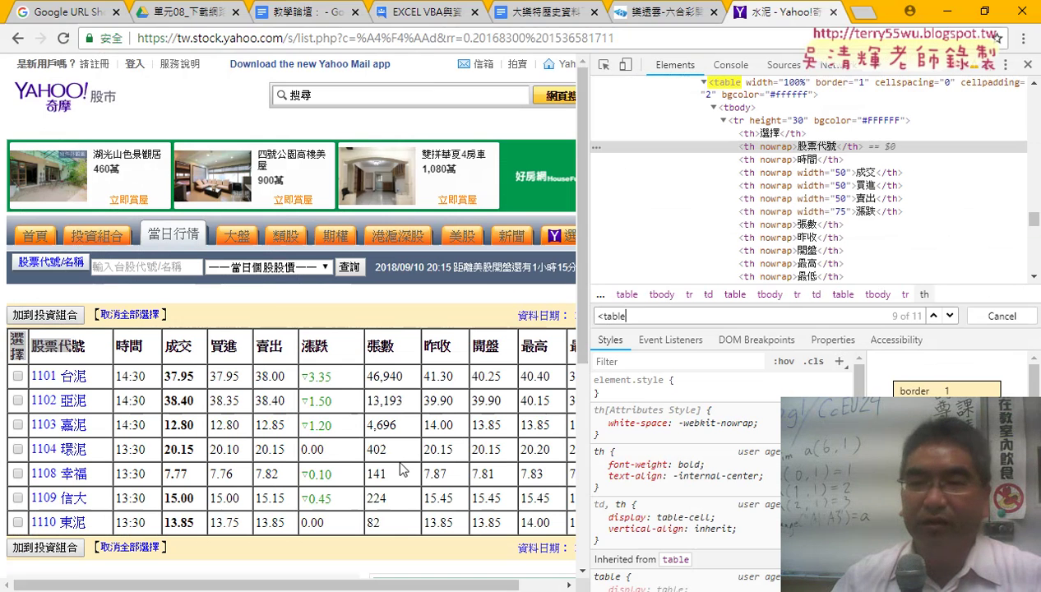
{"action": "scroll", "coordinate": [1037, 223], "scroll_direction": "up", "scroll_amount": 1}
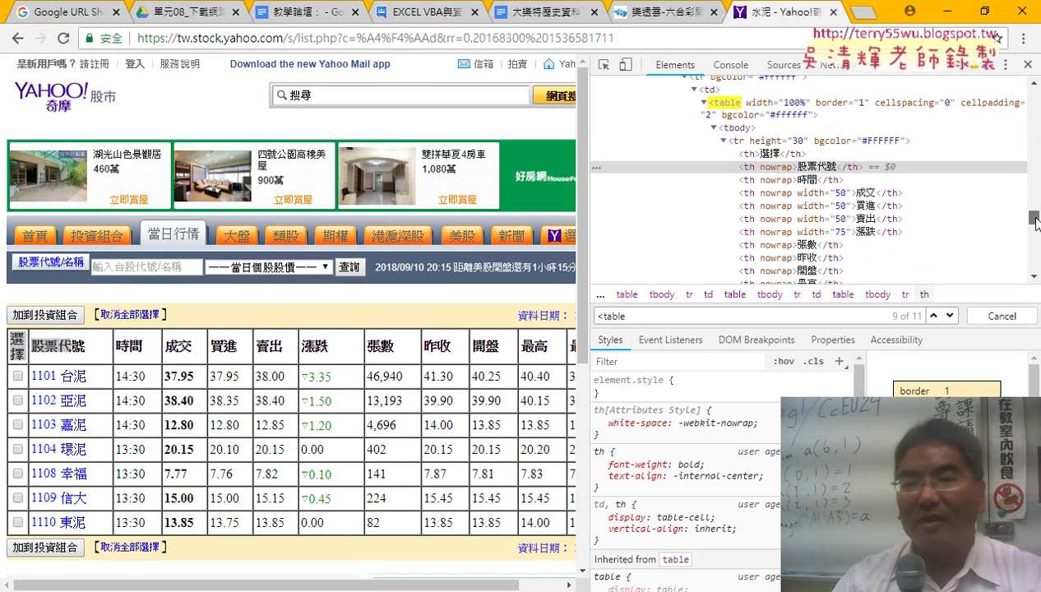
{"action": "left_click_drag", "start_coordinate": [1037, 220], "coordinate": [1037, 79]}
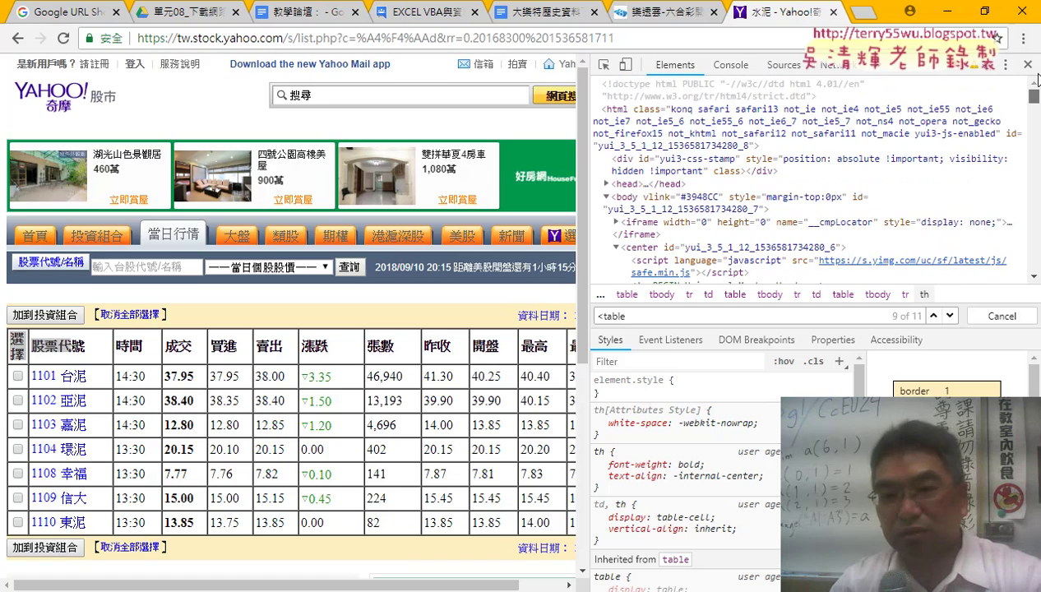
{"action": "scroll", "coordinate": [744, 182], "scroll_direction": "down", "scroll_amount": 5}
{"action": "scroll", "coordinate": [744, 183], "scroll_direction": "down", "scroll_amount": 5}
{"action": "scroll", "coordinate": [744, 183], "scroll_direction": "down", "scroll_amount": 5}
{"action": "scroll", "coordinate": [749, 185], "scroll_direction": "down", "scroll_amount": 5}
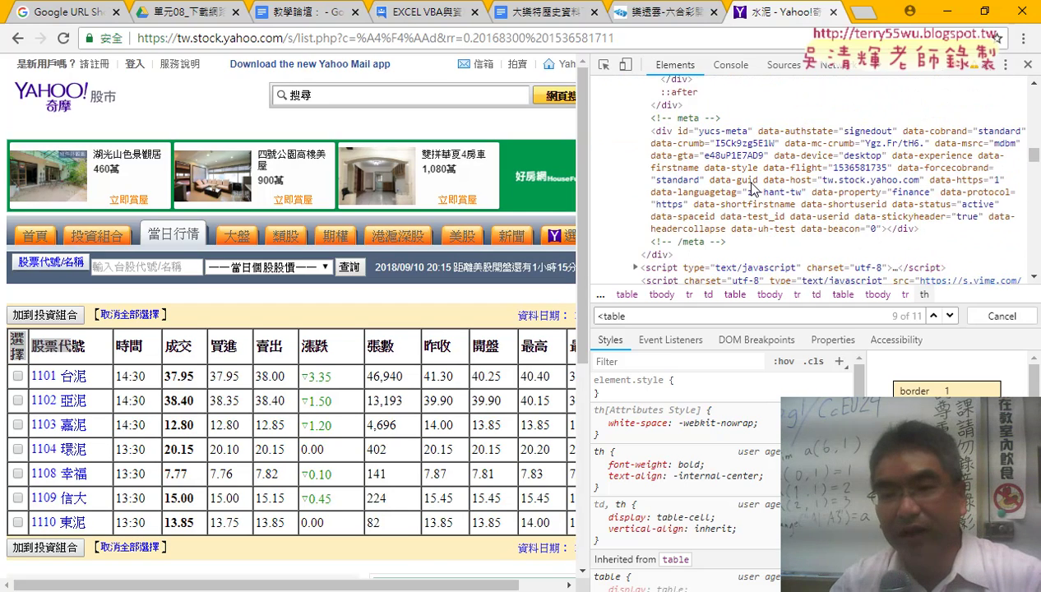
{"action": "scroll", "coordinate": [751, 184], "scroll_direction": "down", "scroll_amount": 3}
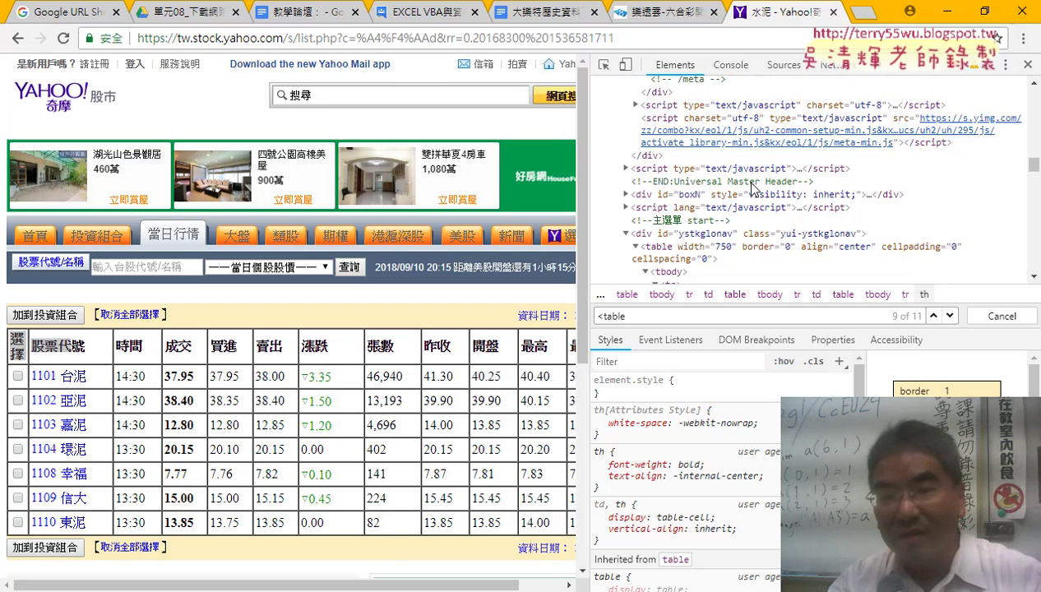
{"action": "scroll", "coordinate": [751, 187], "scroll_direction": "down", "scroll_amount": 2}
{"action": "scroll", "coordinate": [751, 187], "scroll_direction": "down", "scroll_amount": 3}
{"action": "scroll", "coordinate": [752, 189], "scroll_direction": "down", "scroll_amount": 2}
{"action": "scroll", "coordinate": [751, 188], "scroll_direction": "up", "scroll_amount": 2}
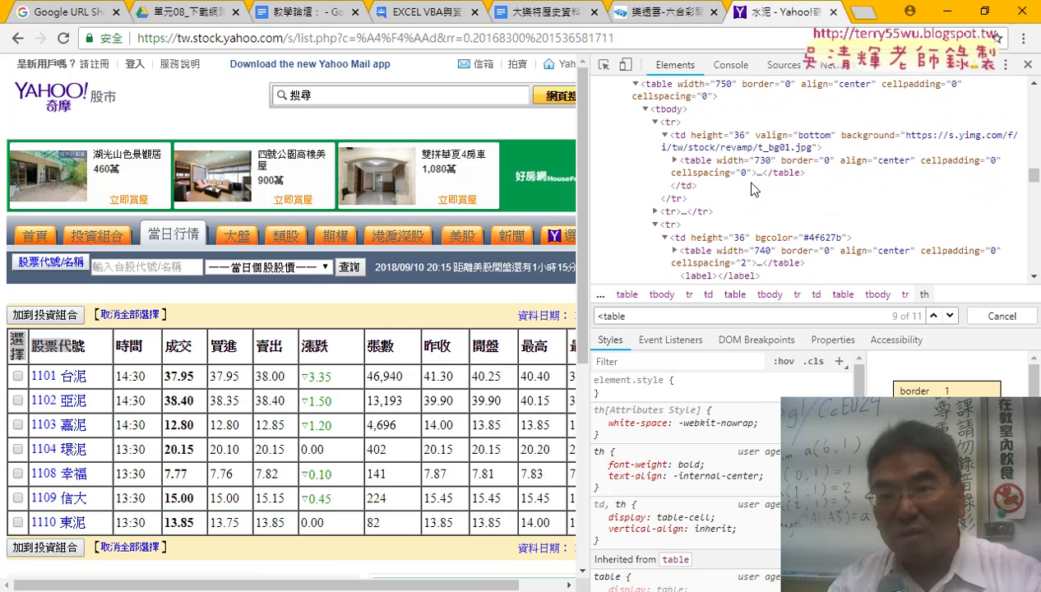
{"action": "scroll", "coordinate": [750, 189], "scroll_direction": "up", "scroll_amount": 3}
{"action": "scroll", "coordinate": [751, 189], "scroll_direction": "down", "scroll_amount": 3}
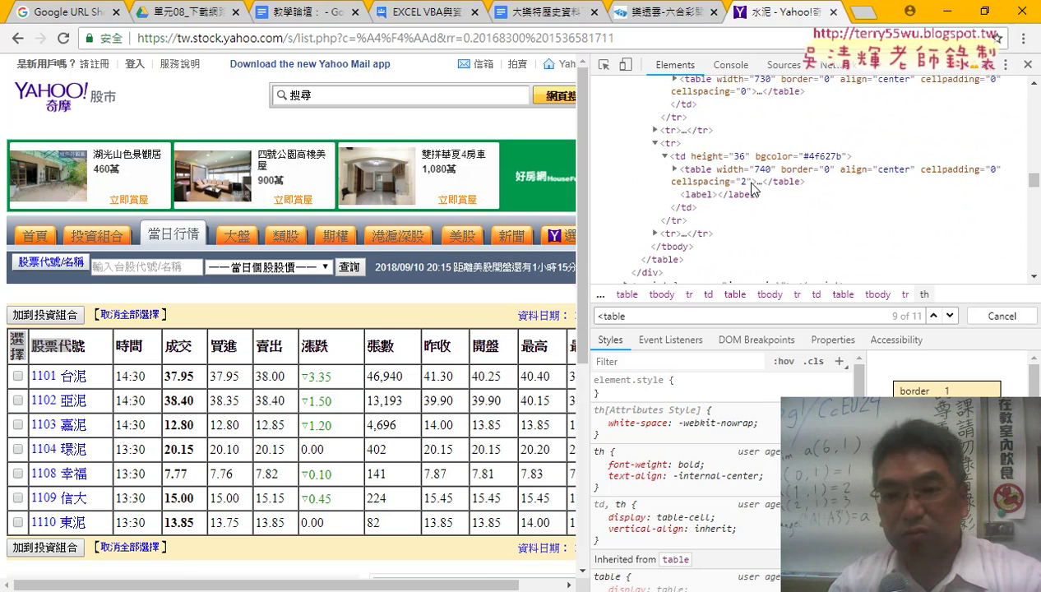
Step: Search the page source for the cp950 encoding, then minimize Chrome to return to Excel
{"action": "left_click_drag", "start_coordinate": [641, 316], "coordinate": [542, 317]}
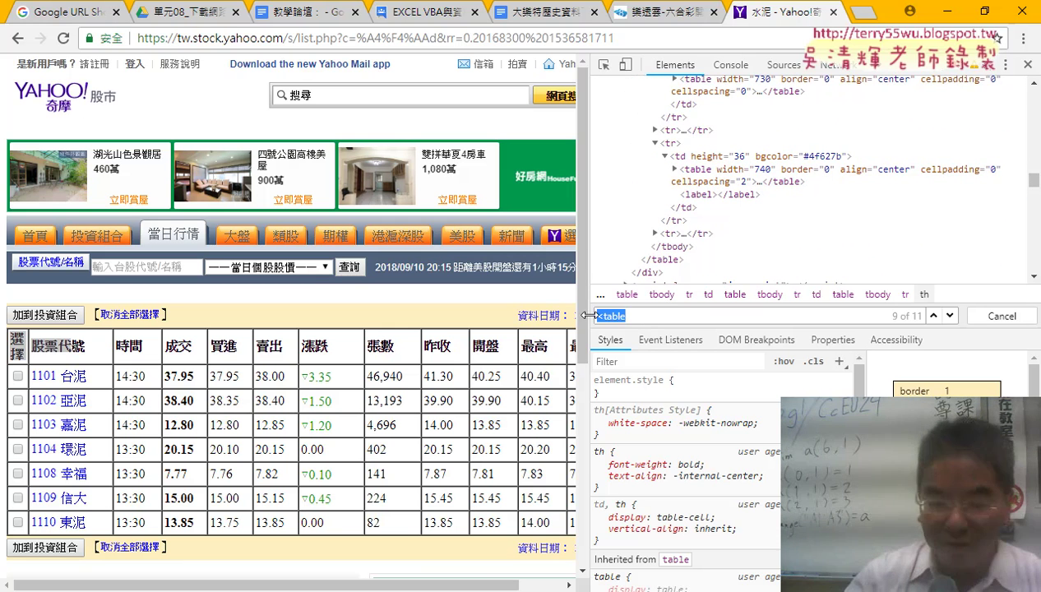
{"action": "type", "text": "c"}
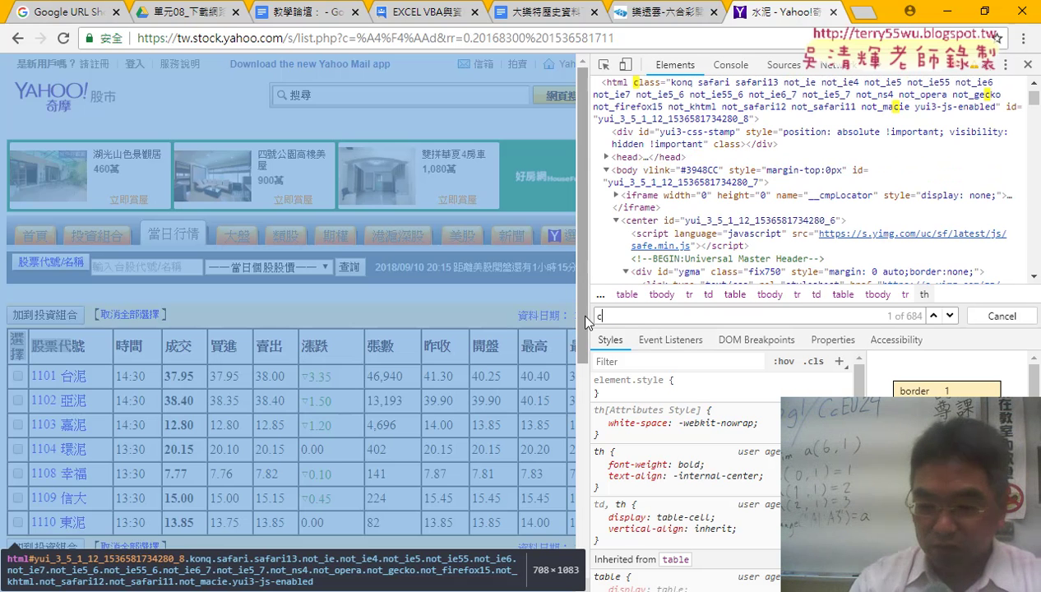
{"action": "type", "text": "p95"}
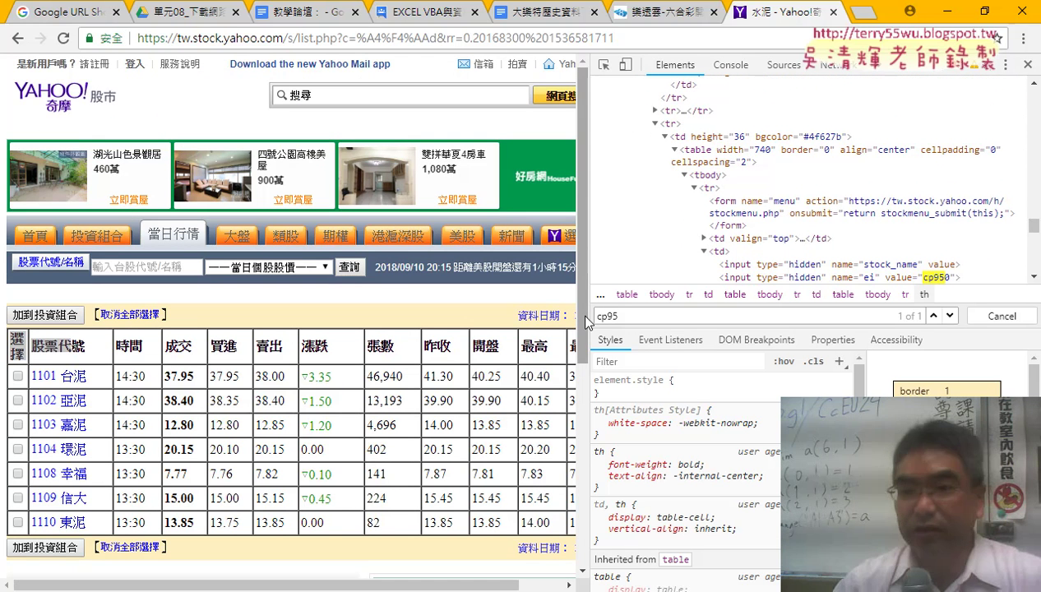
{"action": "type", "text": "0"}
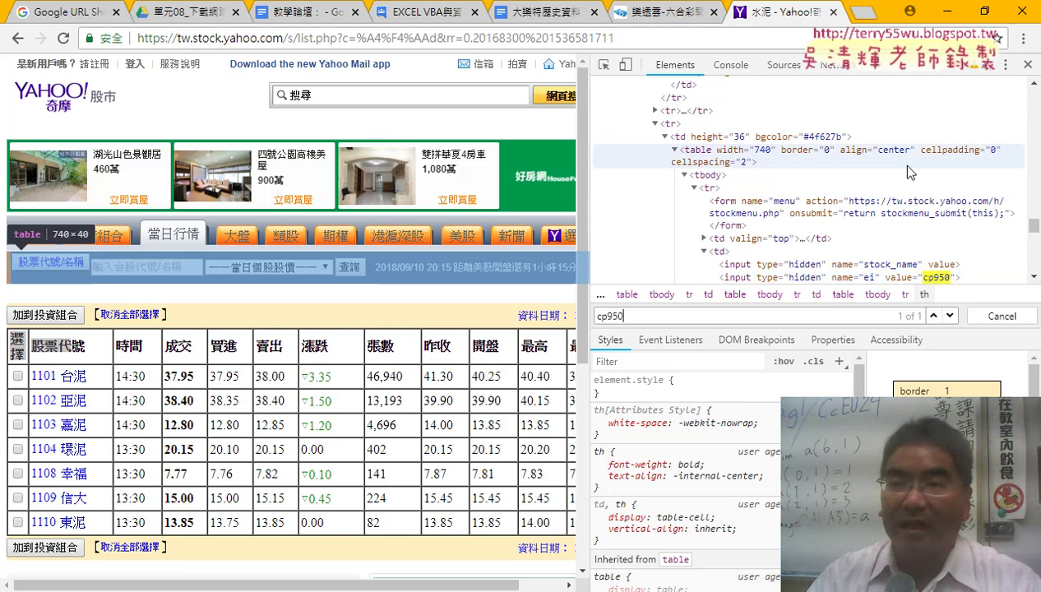
{"action": "left_click", "coordinate": [947, 18]}
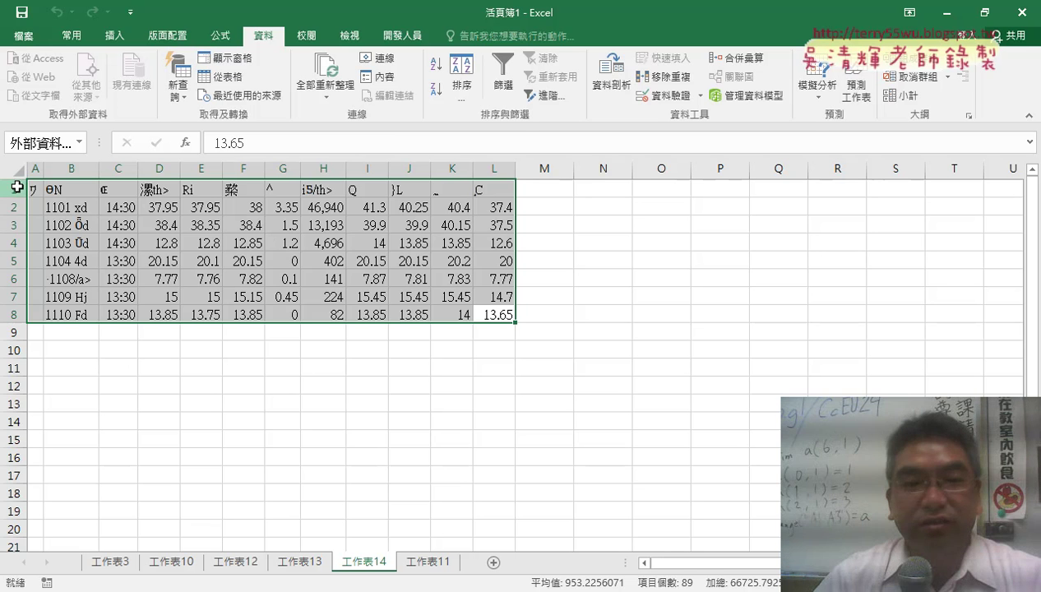
Step: Select the imported stock rows B2:L8, then insert a new blank sheet 工作表15
{"action": "left_click_drag", "start_coordinate": [70, 208], "coordinate": [510, 319]}
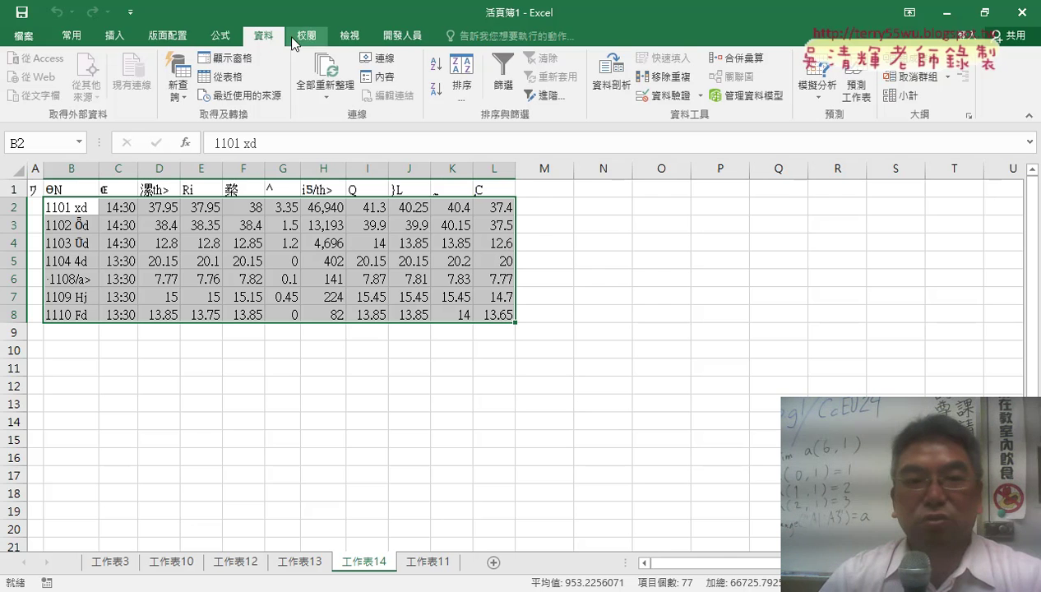
{"action": "left_click", "coordinate": [496, 562]}
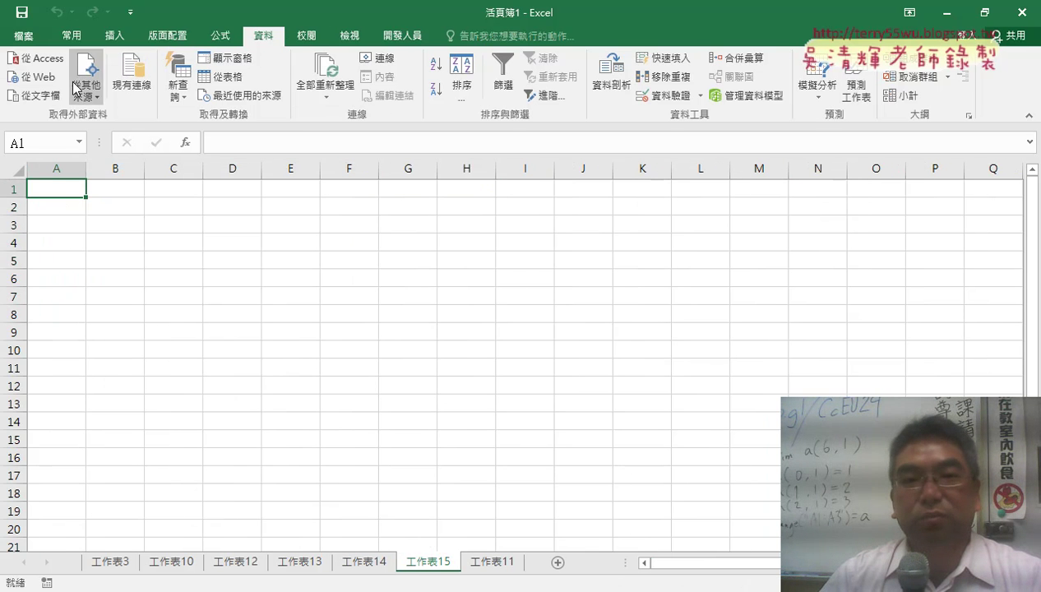
{"action": "left_click", "coordinate": [32, 76]}
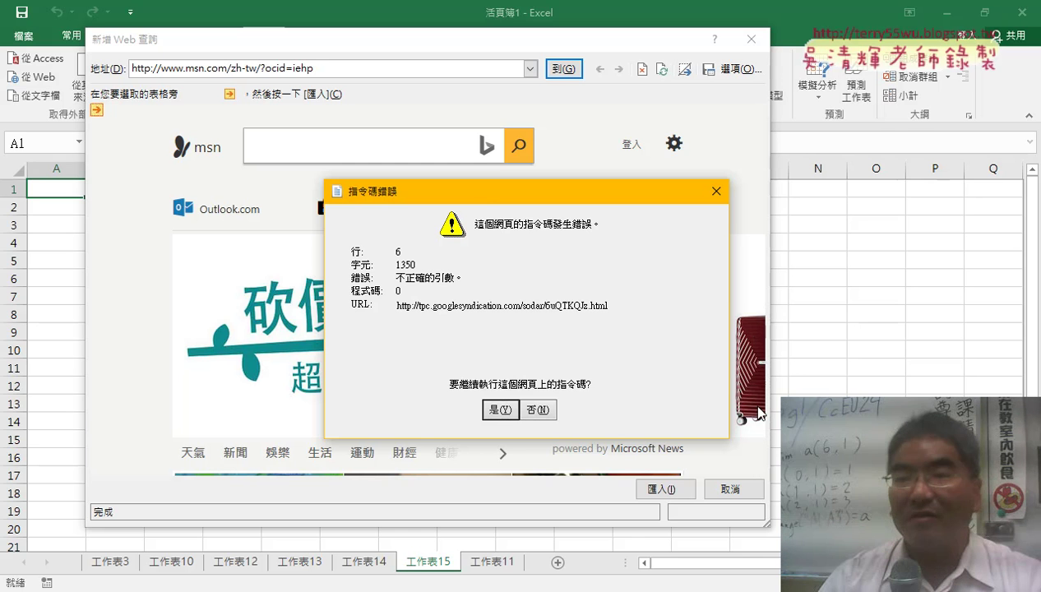
{"action": "left_click", "coordinate": [539, 409]}
{"action": "key", "text": "Escape"}
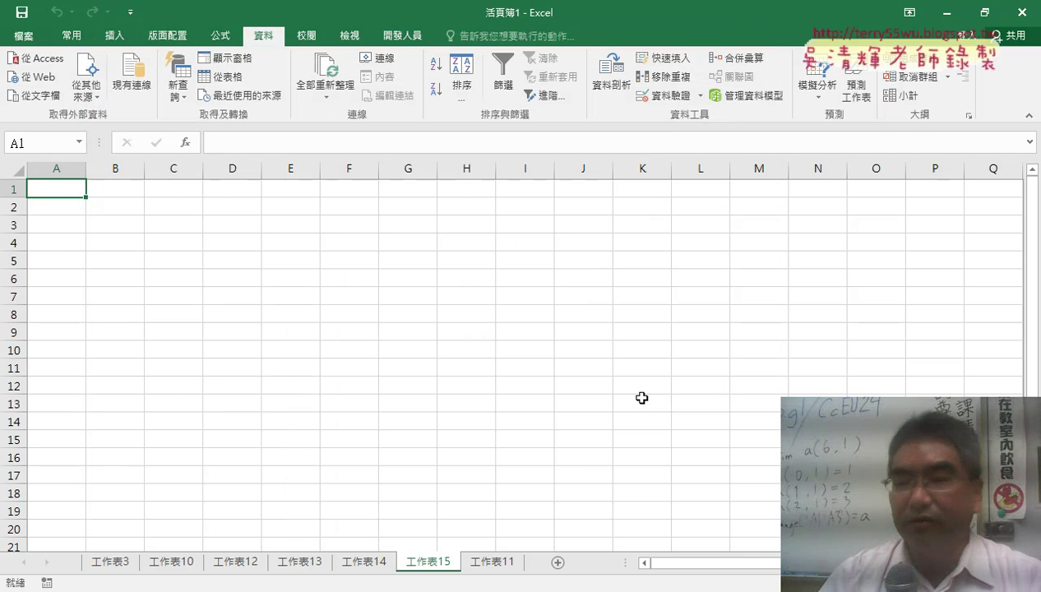